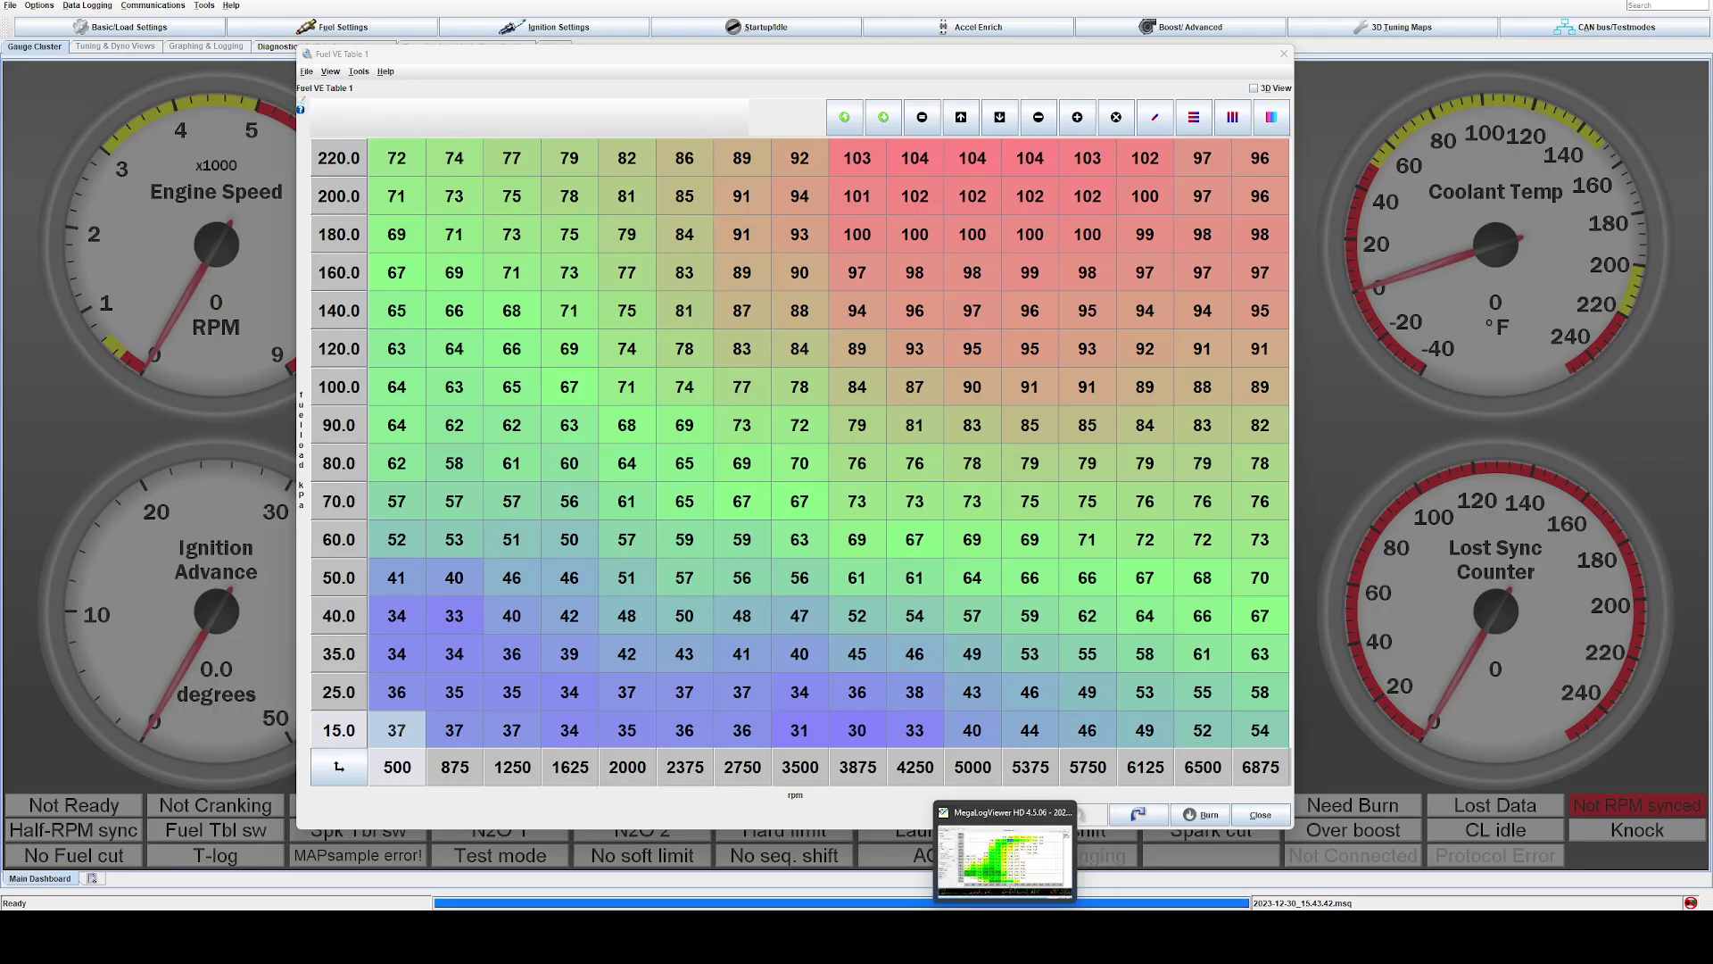
In MegaLogViewer's AFR histogram, check AFR stats for cells from 40 kPa/800 RPM to 140 kPa/3700 RPM.
{"action": "left_click", "coordinate": [1017, 847]}
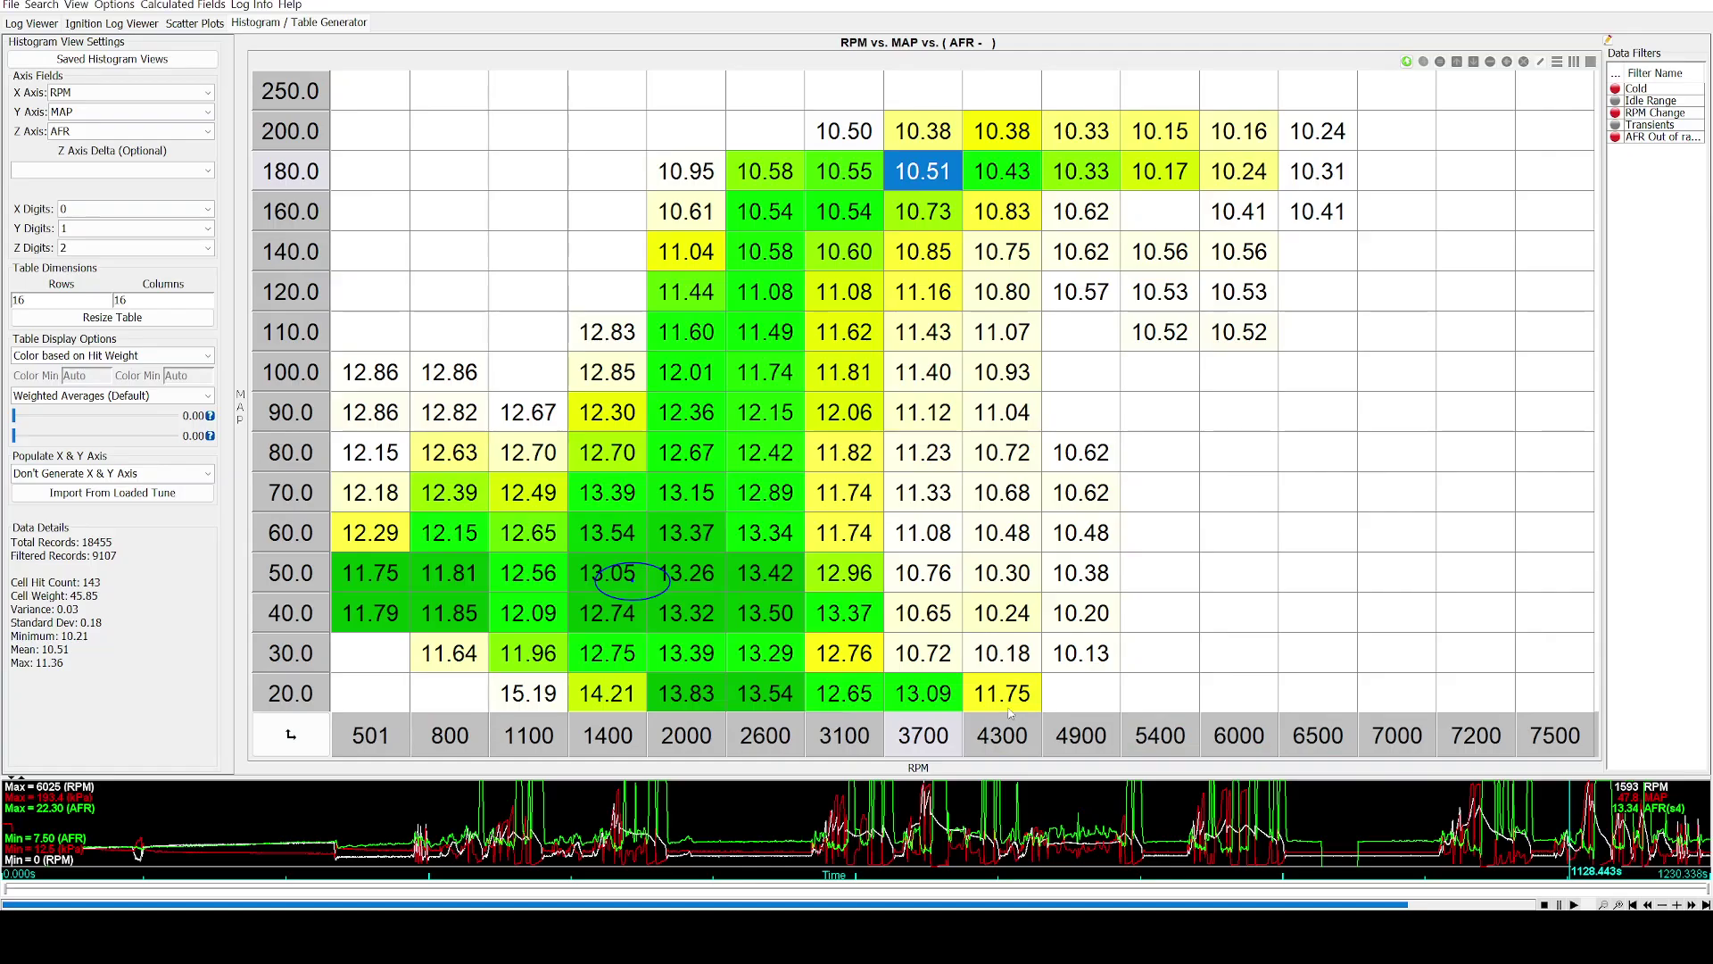
{"action": "left_click", "coordinate": [683, 495]}
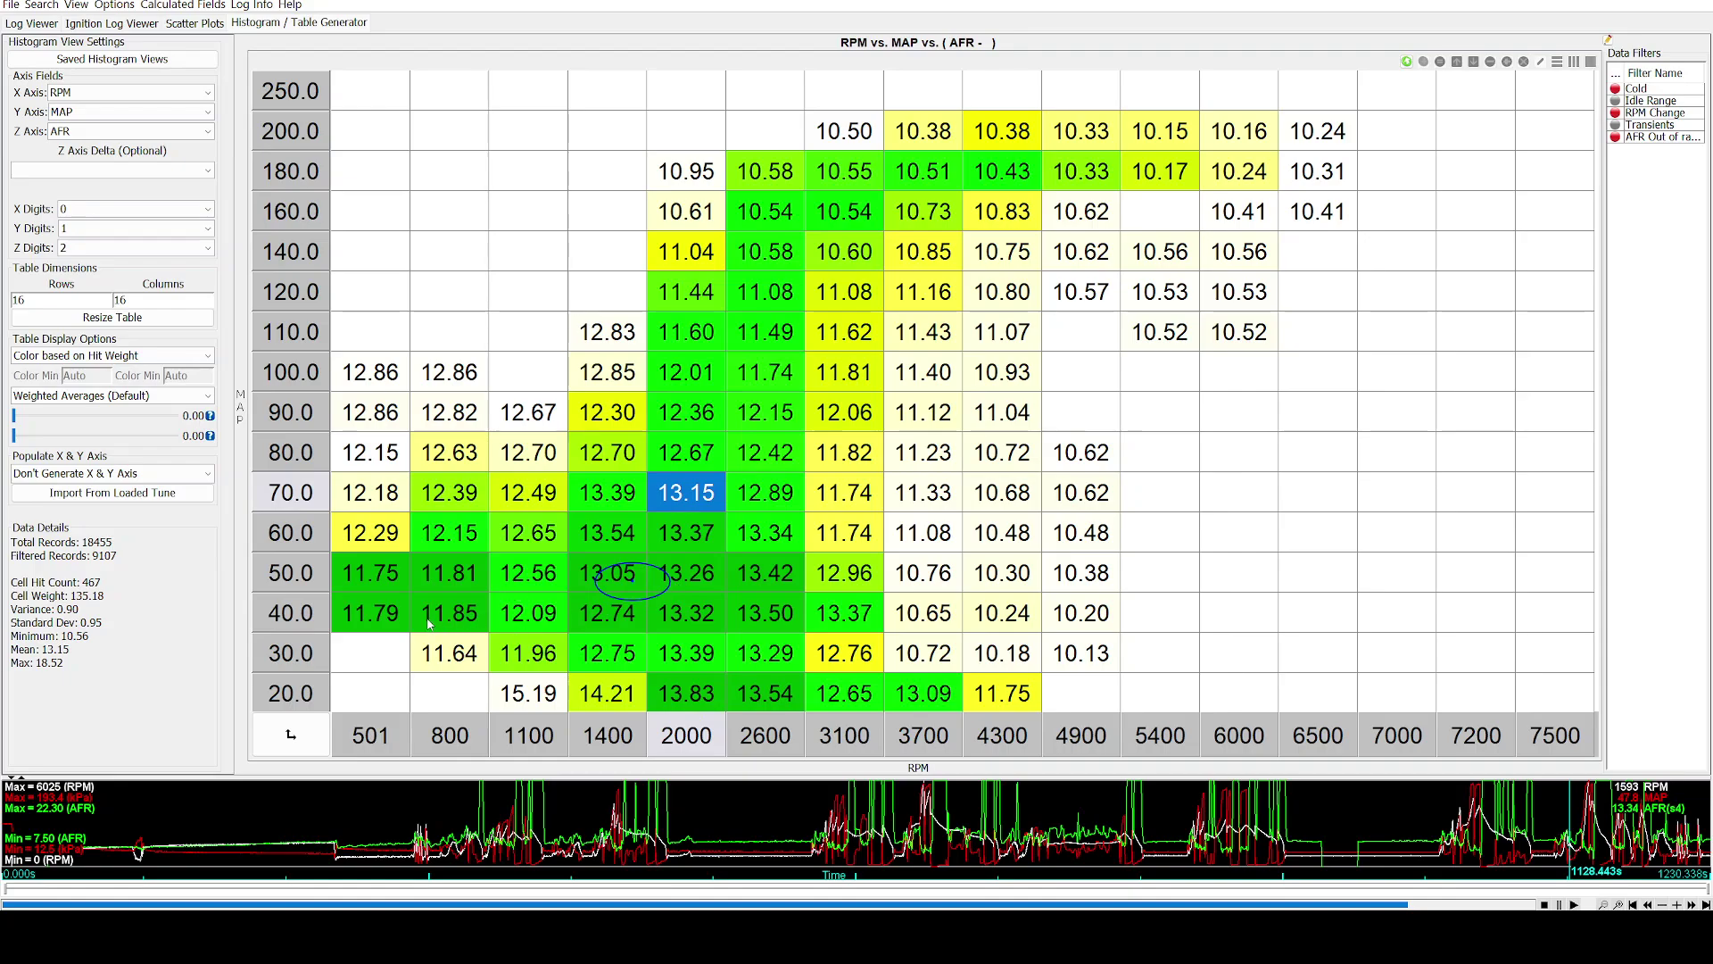
{"action": "left_click", "coordinate": [455, 625]}
{"action": "left_click", "coordinate": [843, 419]}
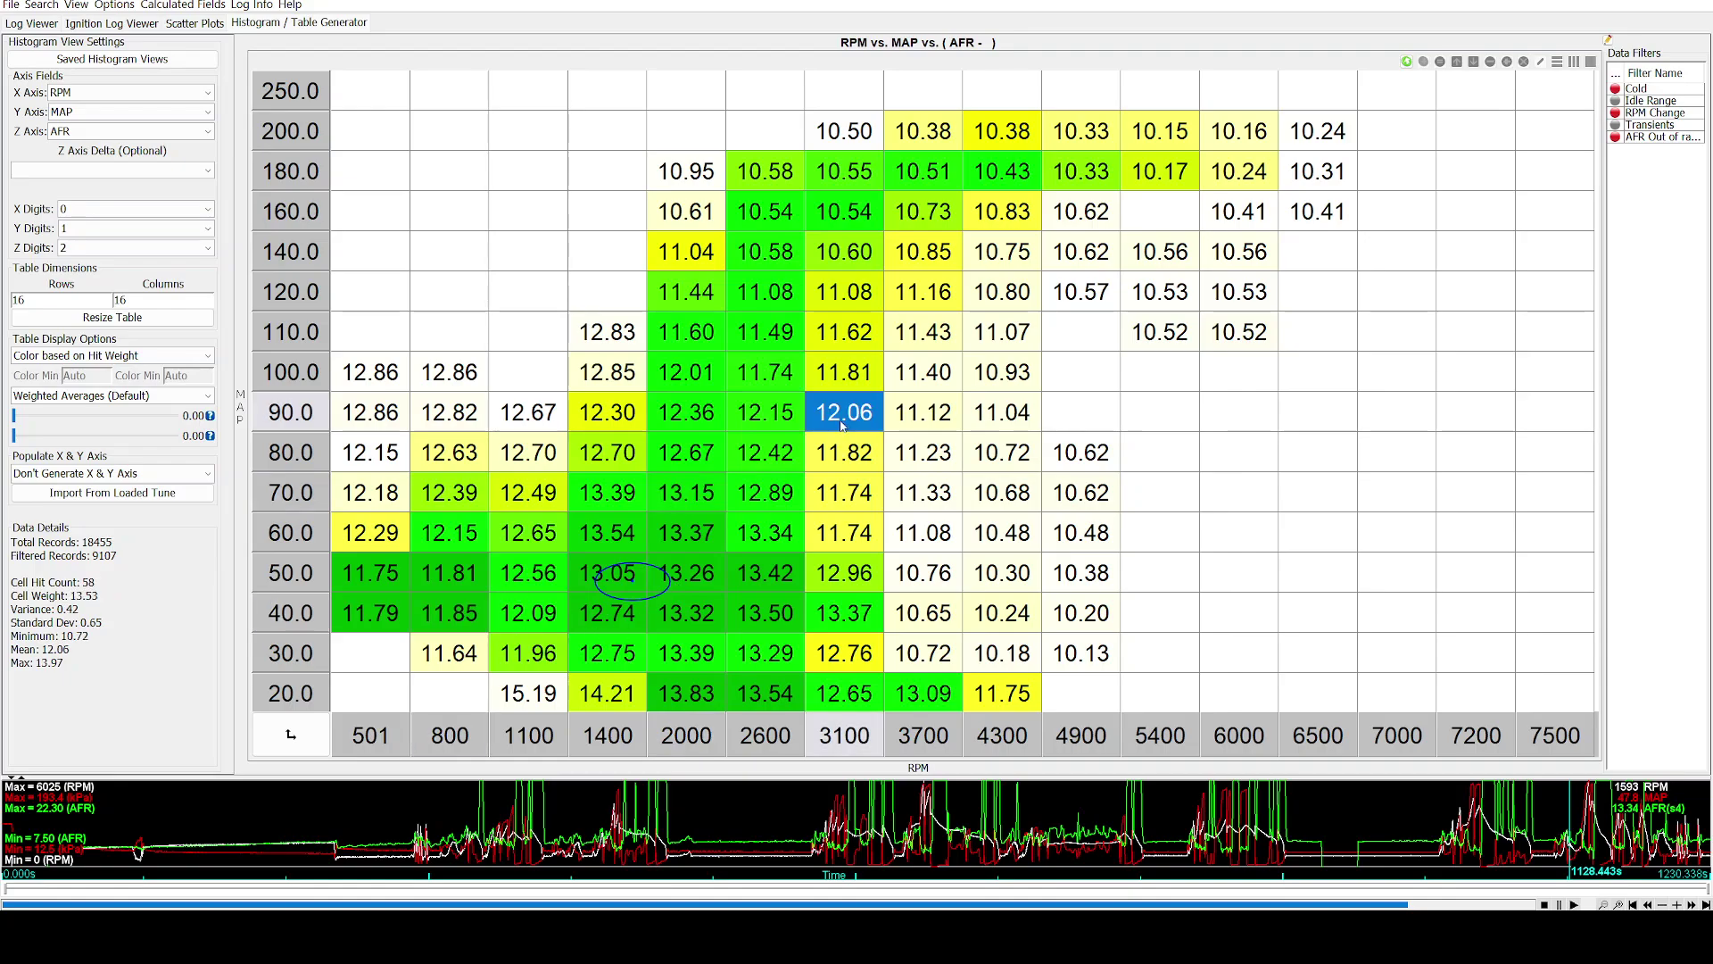
{"action": "left_click", "coordinate": [892, 268]}
Select the 110–200 kPa high-load band to read its combined AFR (10.82 over 3006 hits).
{"action": "left_click_drag", "start_coordinate": [749, 158], "coordinate": [1267, 328]}
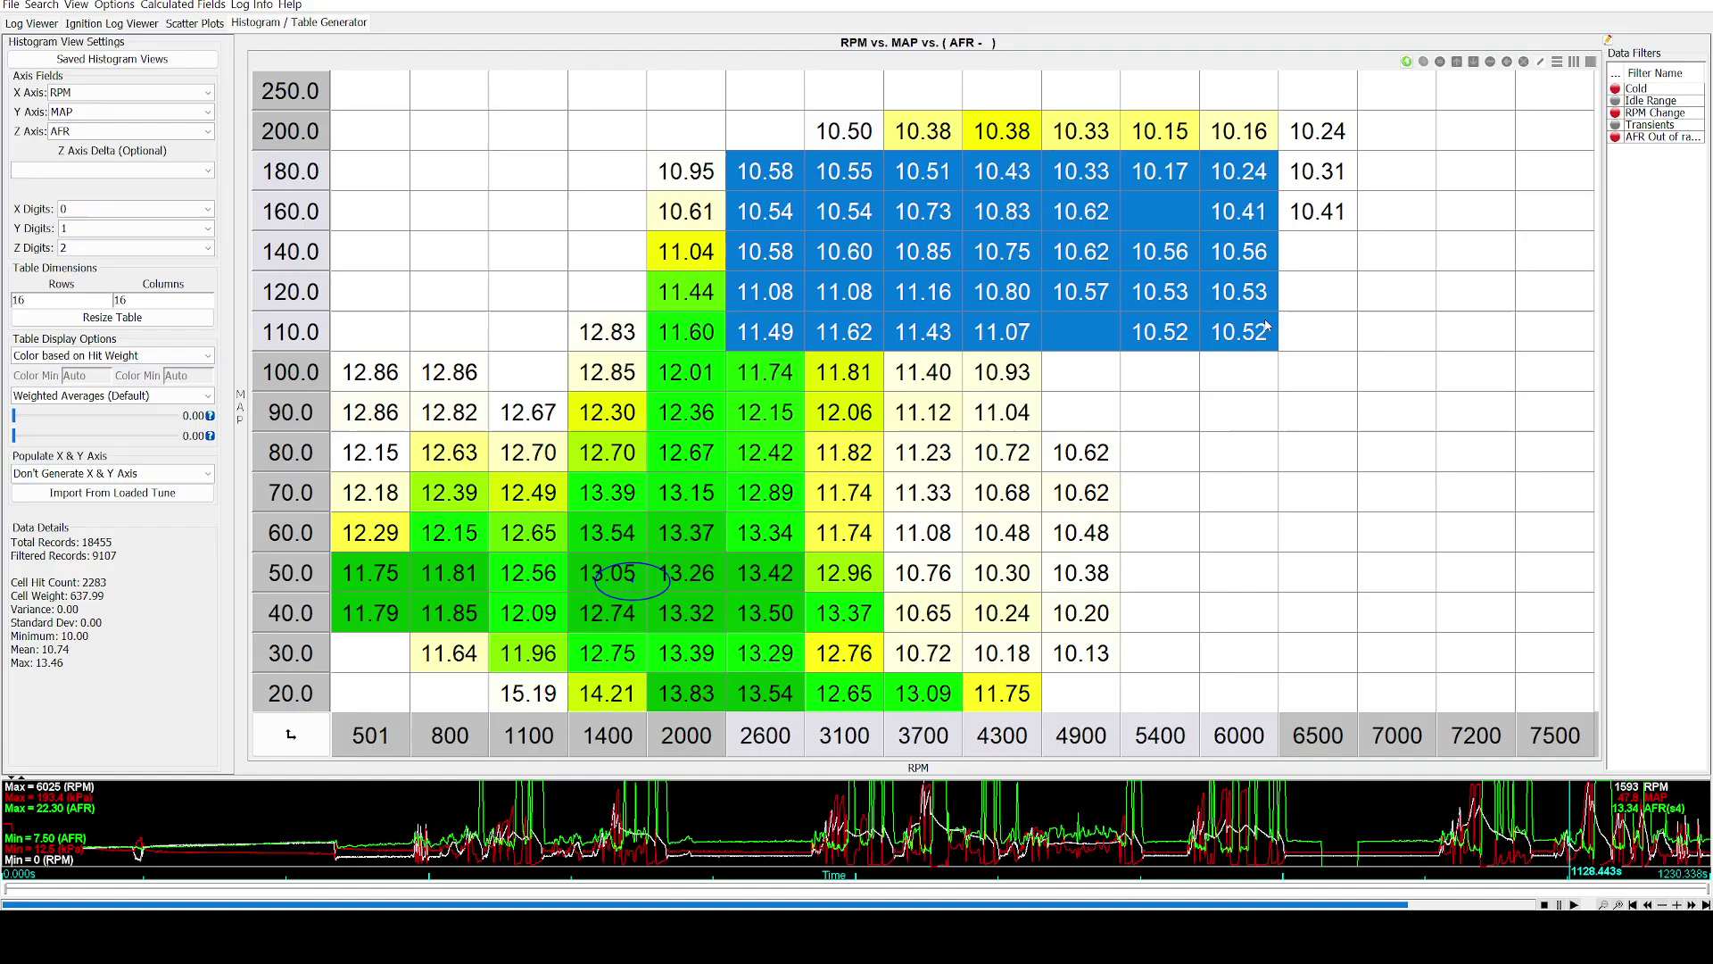
{"action": "left_click_drag", "start_coordinate": [346, 141], "coordinate": [1554, 350]}
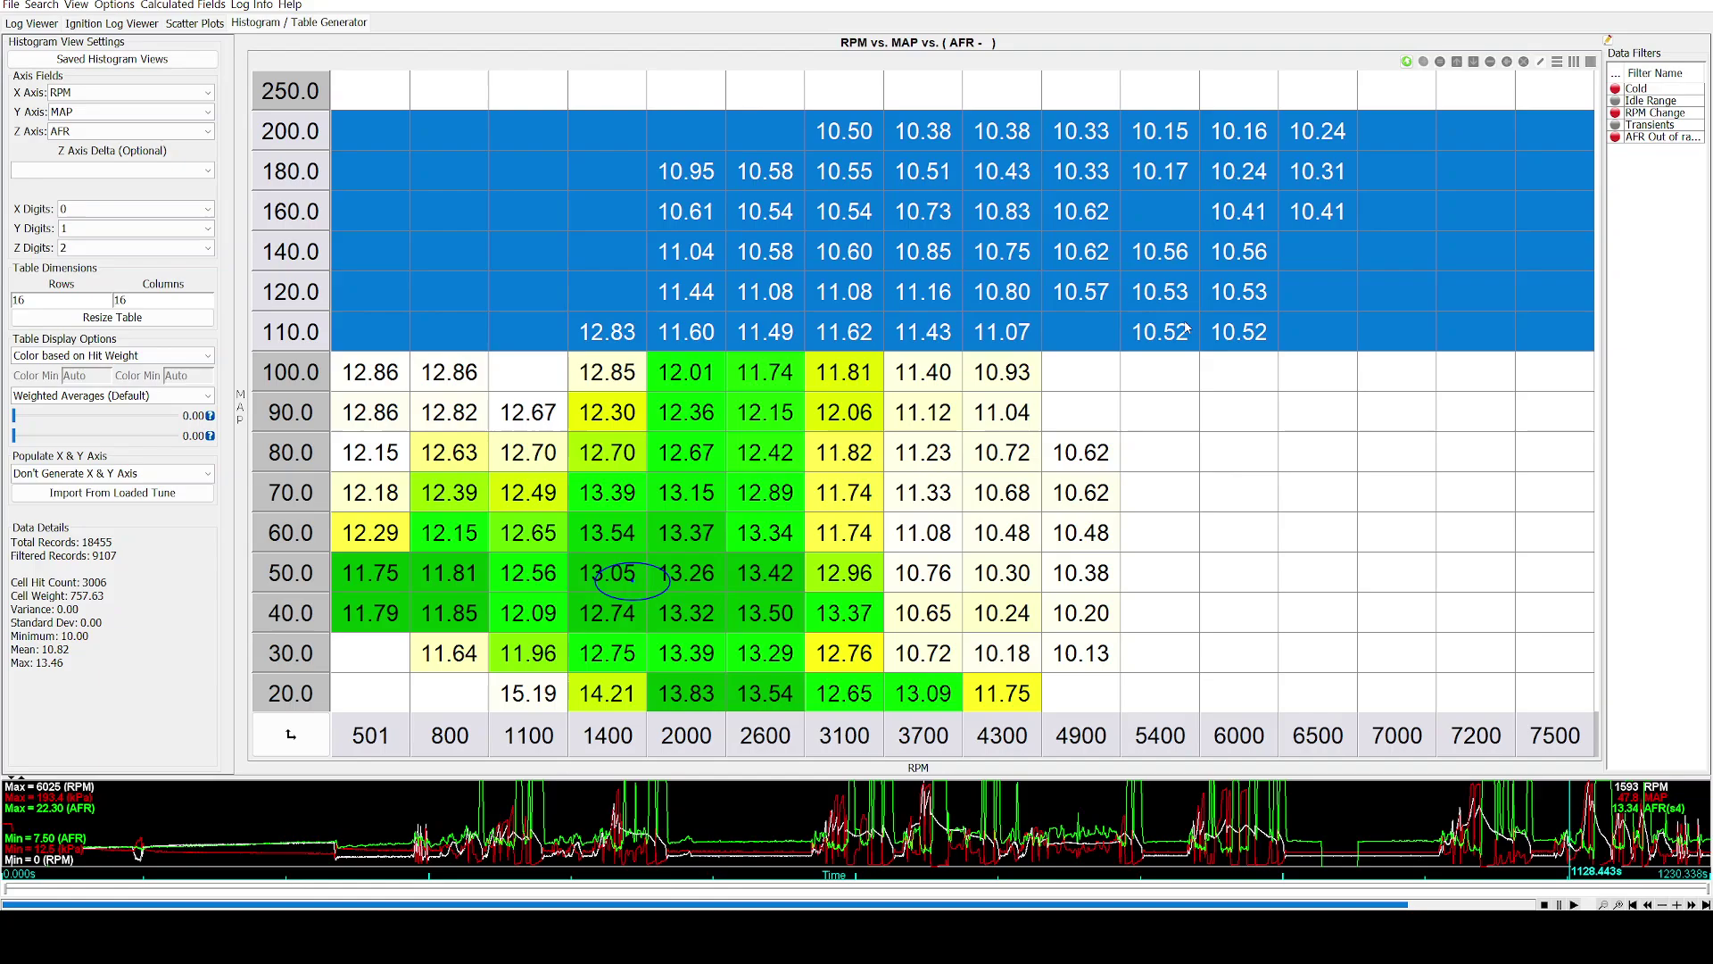
{"action": "left_click", "coordinate": [1187, 426]}
{"action": "left_click", "coordinate": [1004, 215]}
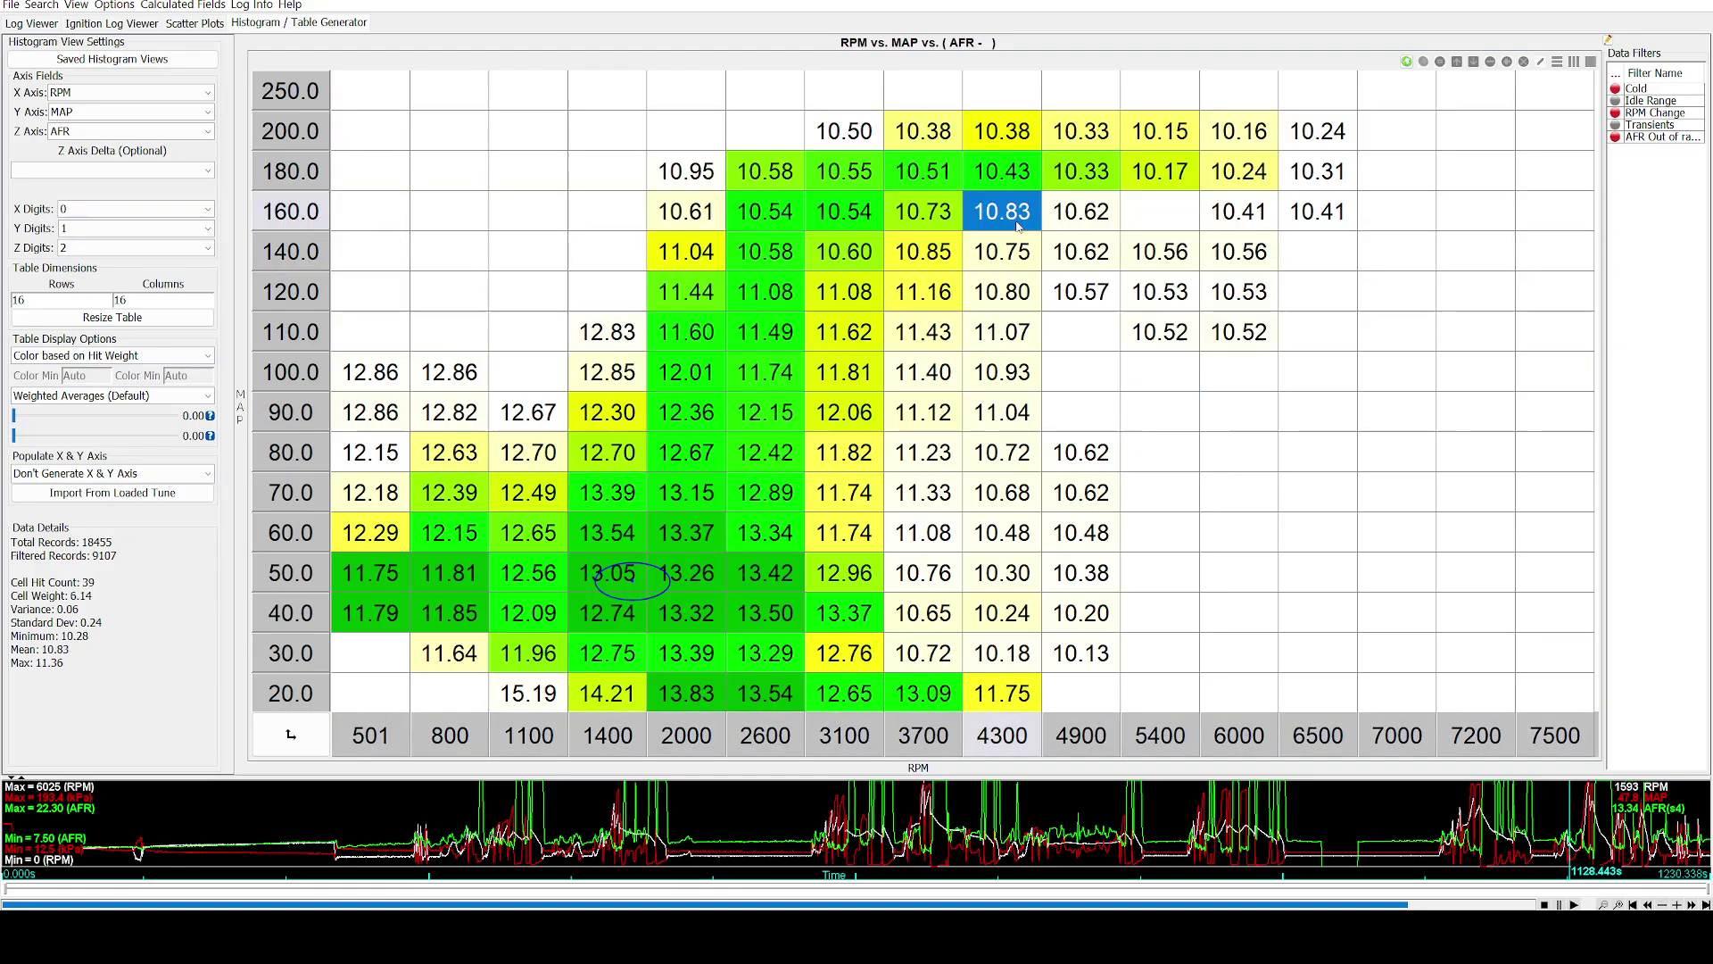
{"action": "mouse_move", "coordinate": [1078, 206]}
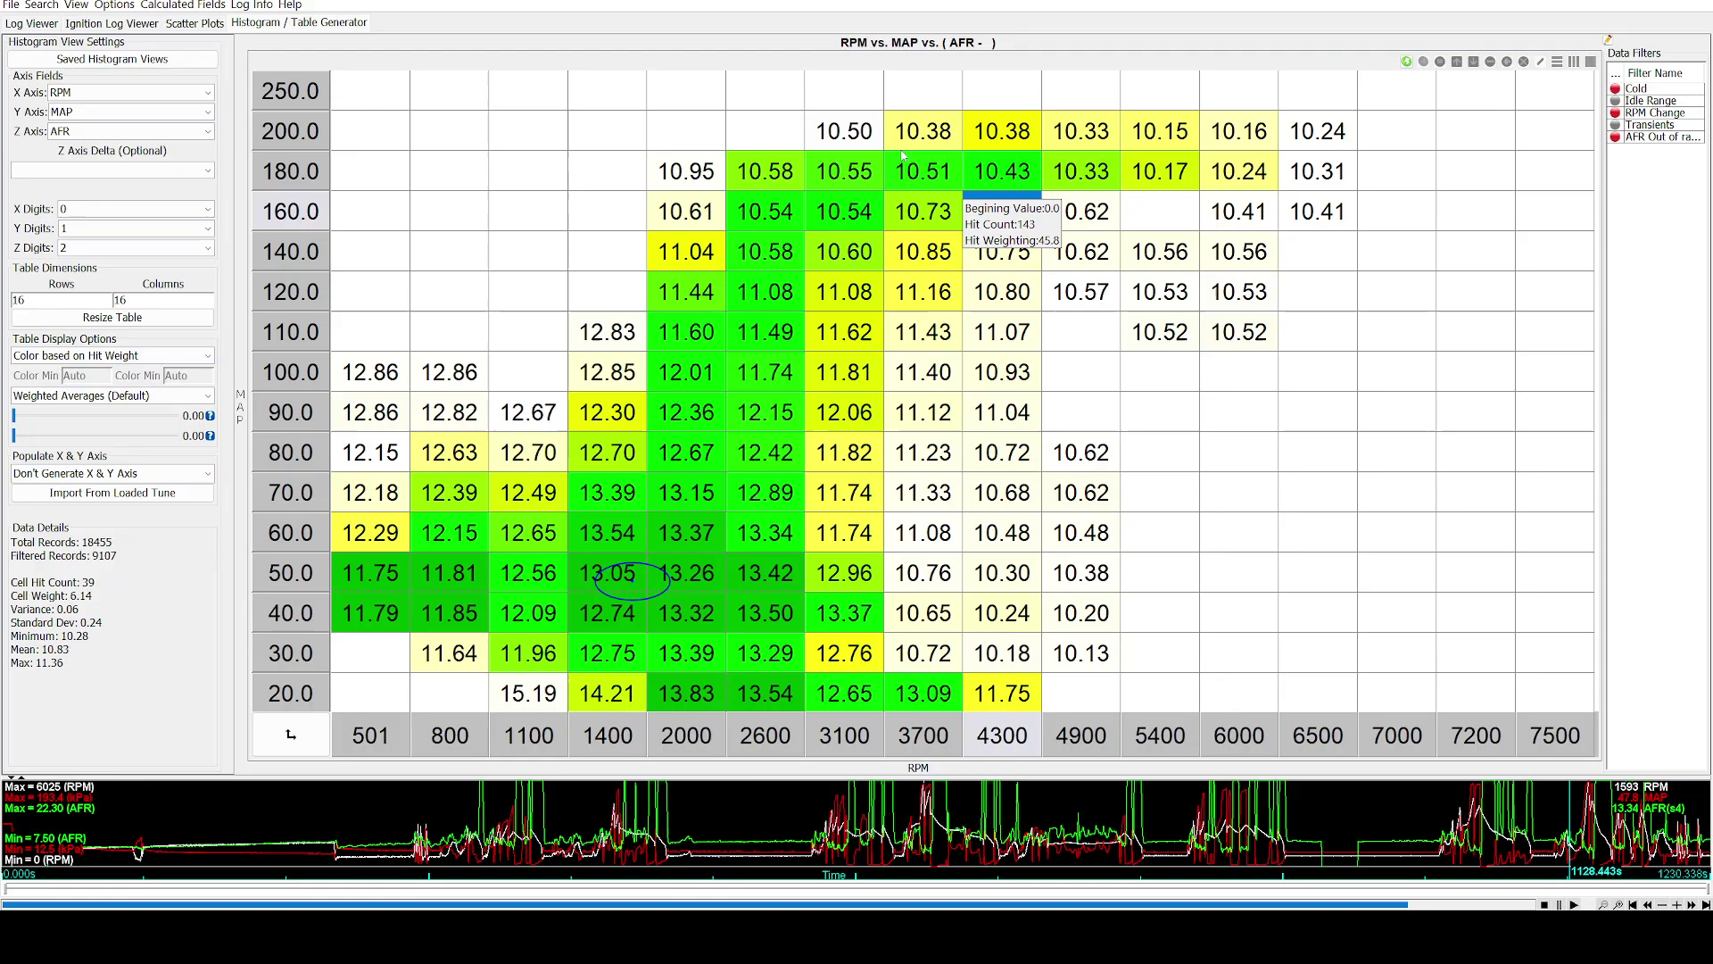
{"action": "left_click", "coordinate": [914, 177]}
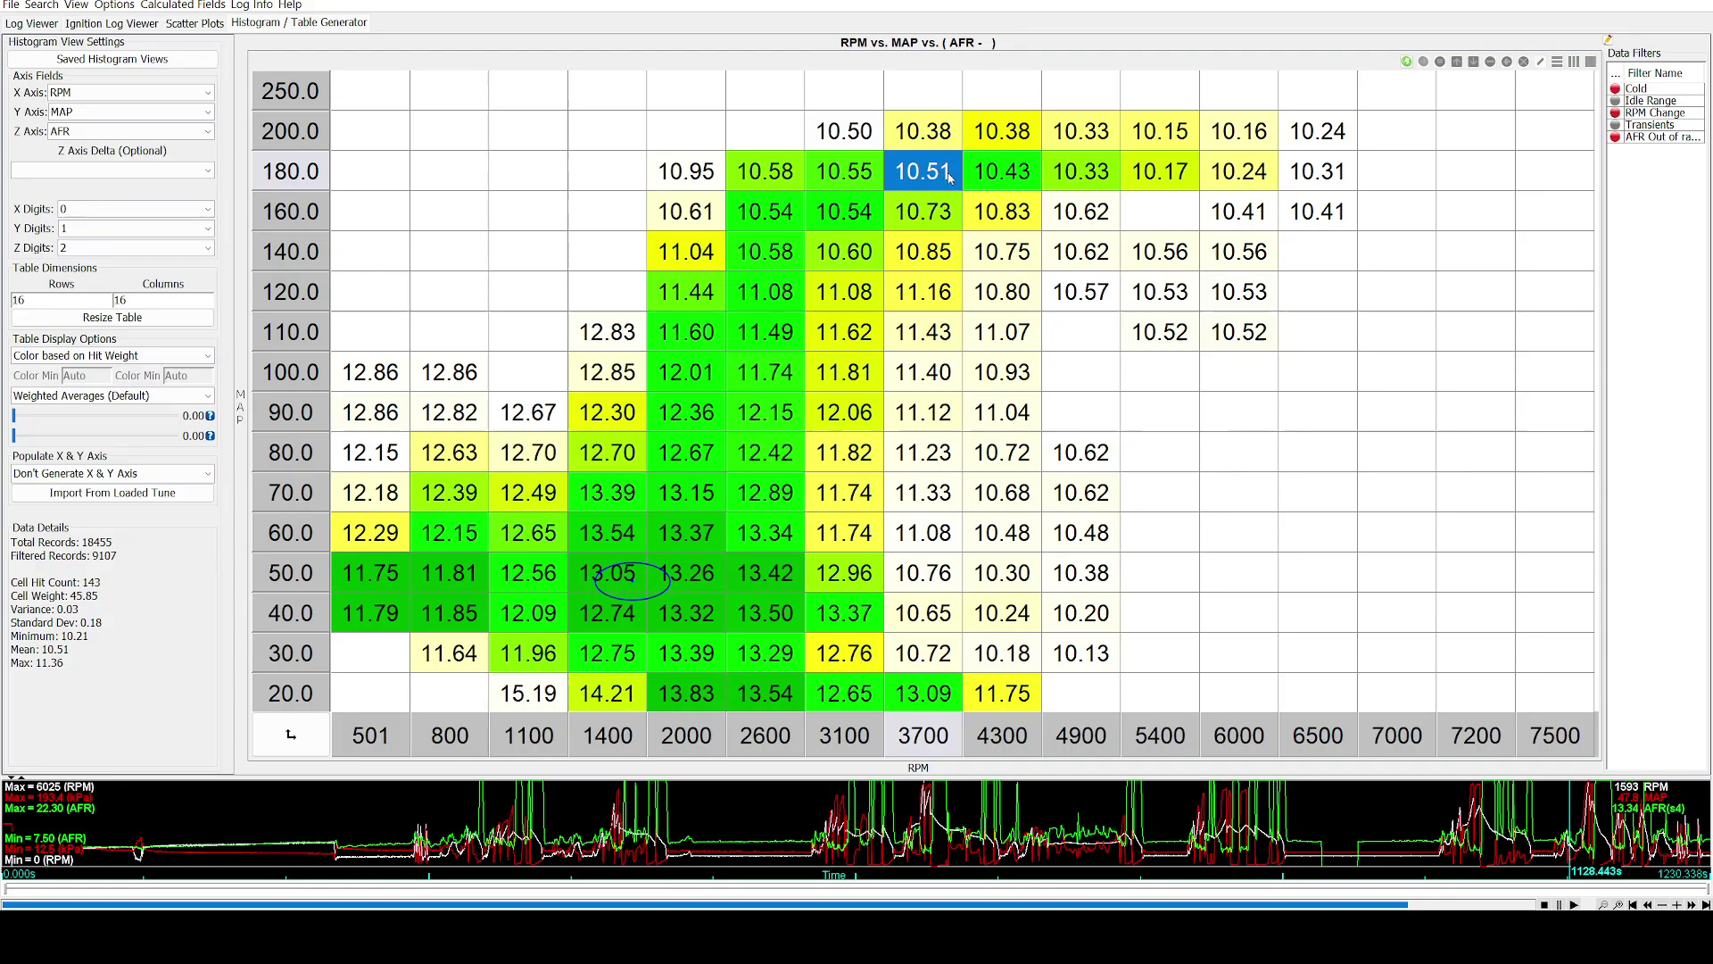
{"action": "mouse_move", "coordinate": [941, 185]}
{"action": "left_click", "coordinate": [1008, 174]}
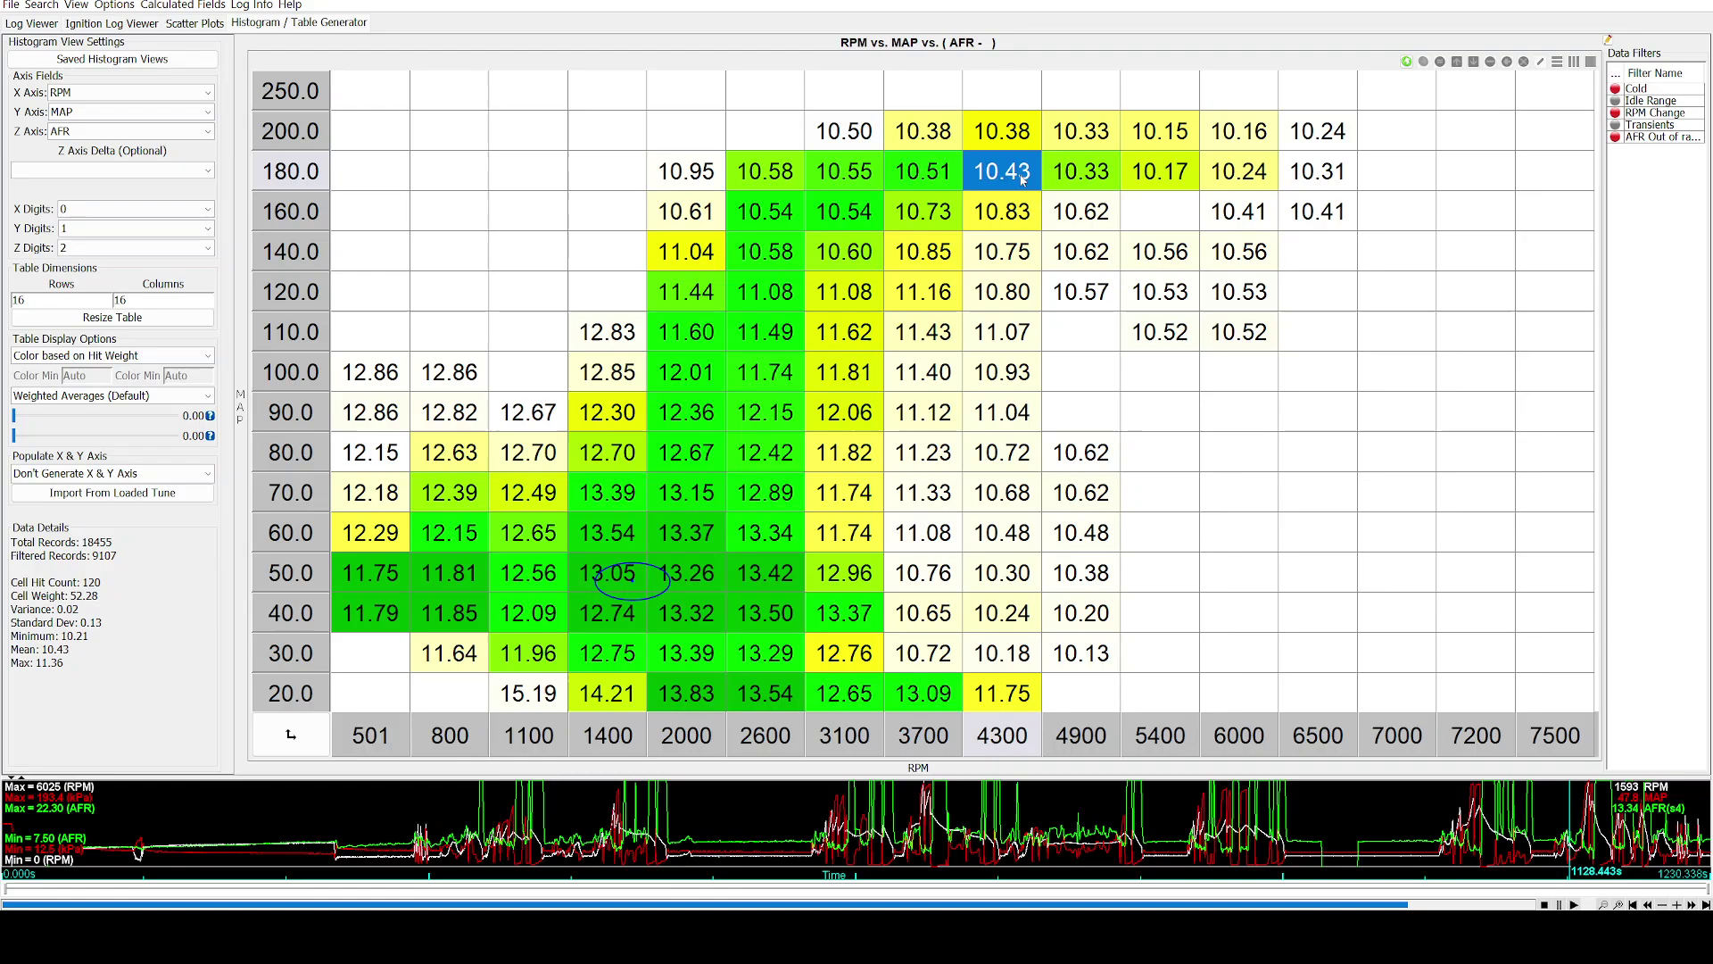
{"action": "left_click", "coordinate": [1022, 214]}
{"action": "left_click", "coordinate": [946, 215]}
{"action": "left_click", "coordinate": [944, 134]}
{"action": "left_click", "coordinate": [1004, 134]}
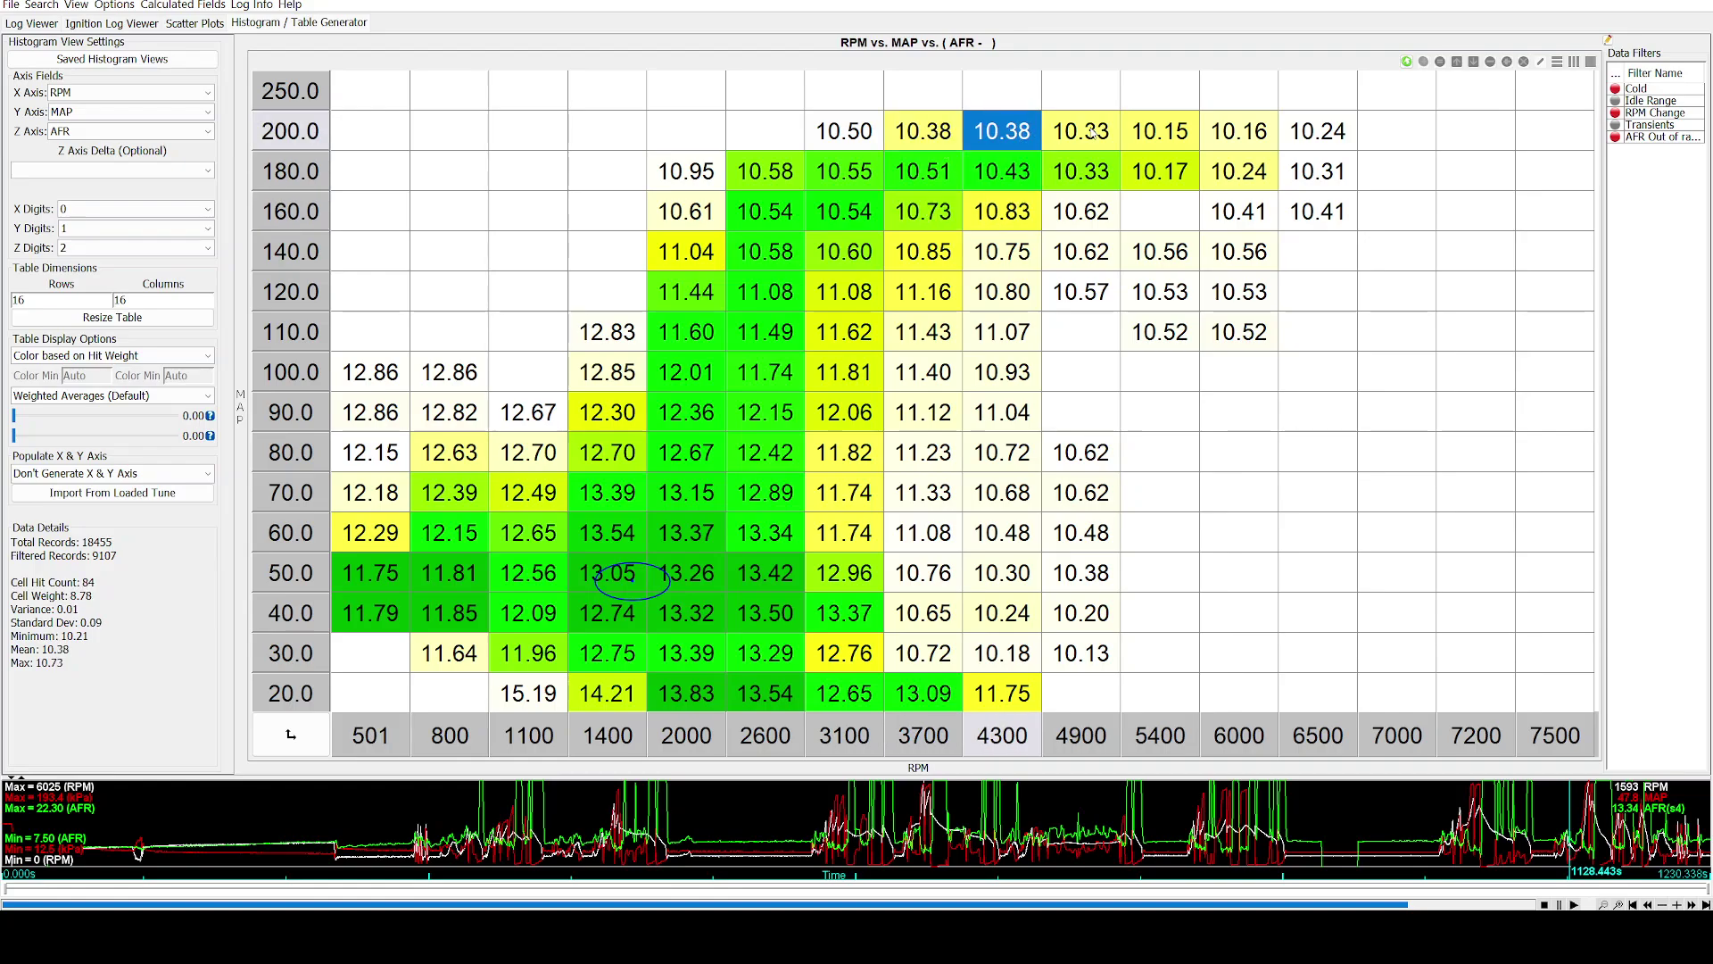
{"action": "left_click", "coordinate": [1094, 134]}
{"action": "left_click", "coordinate": [1145, 143]}
{"action": "left_click", "coordinate": [1172, 176]}
{"action": "left_click", "coordinate": [1081, 173]}
{"action": "left_click", "coordinate": [844, 173]}
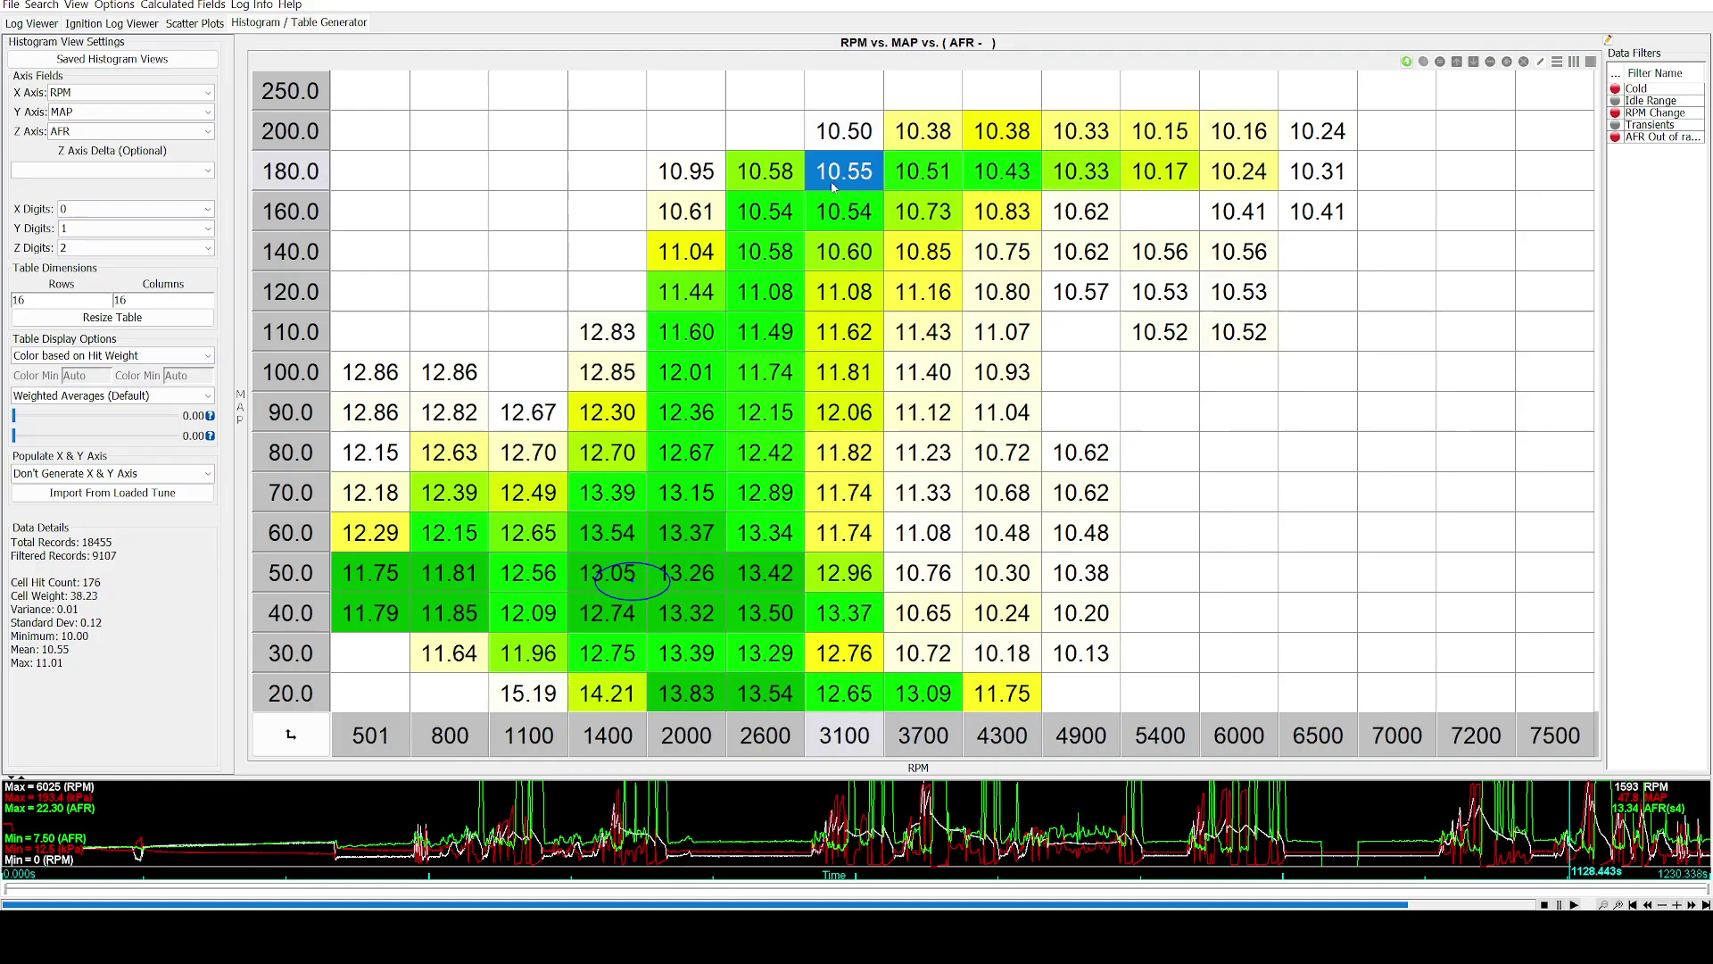
{"action": "left_click", "coordinate": [844, 214]}
{"action": "left_click", "coordinate": [928, 174]}
{"action": "left_click", "coordinate": [986, 178]}
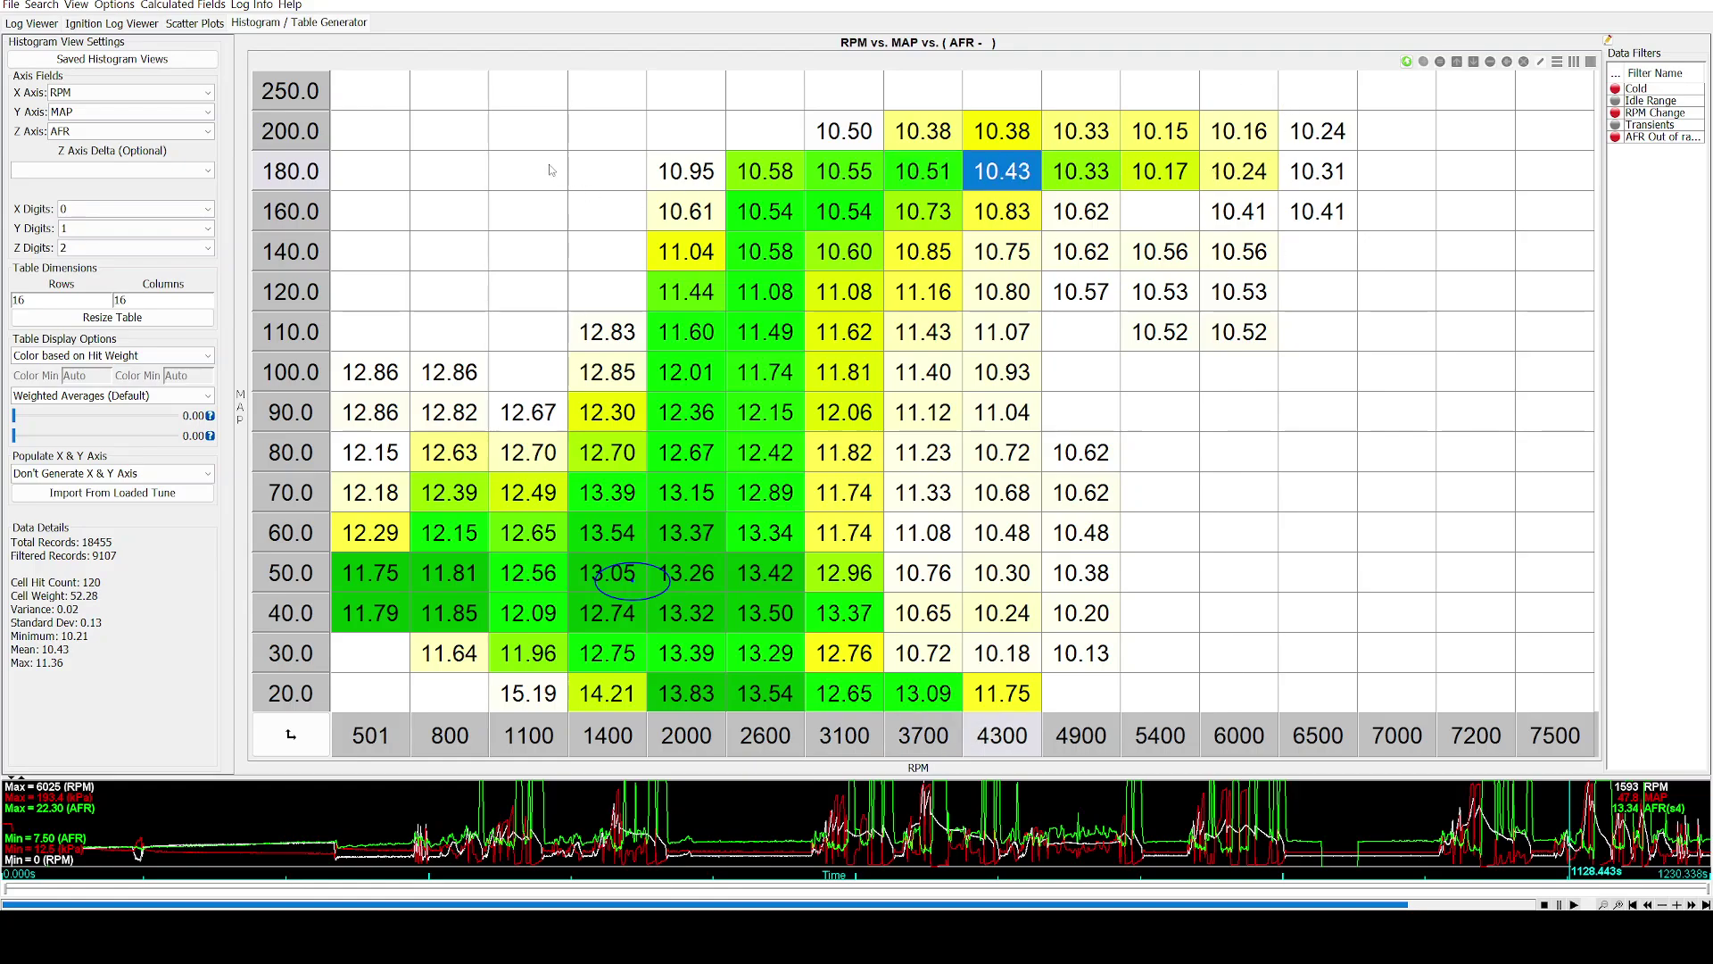
{"action": "left_click", "coordinate": [395, 137]}
{"action": "left_click_drag", "start_coordinate": [396, 136], "coordinate": [581, 352]}
{"action": "left_click", "coordinate": [687, 532]}
{"action": "left_click", "coordinate": [703, 585]}
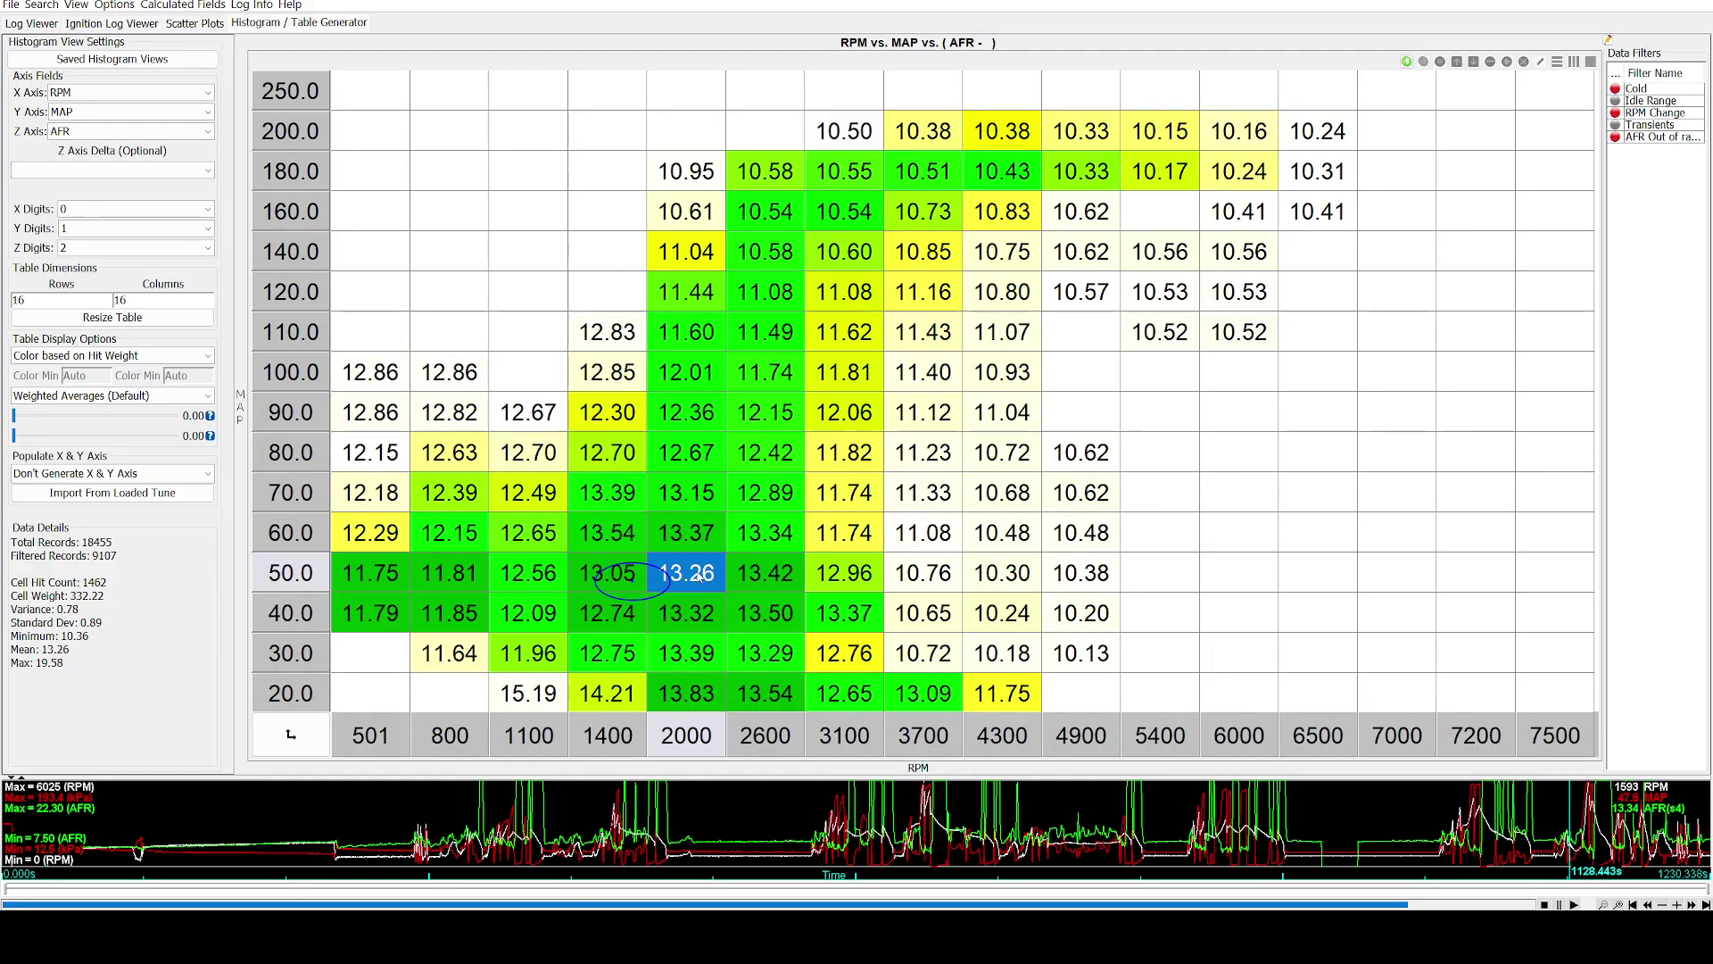
{"action": "left_click", "coordinate": [703, 538]}
{"action": "left_click", "coordinate": [691, 500]}
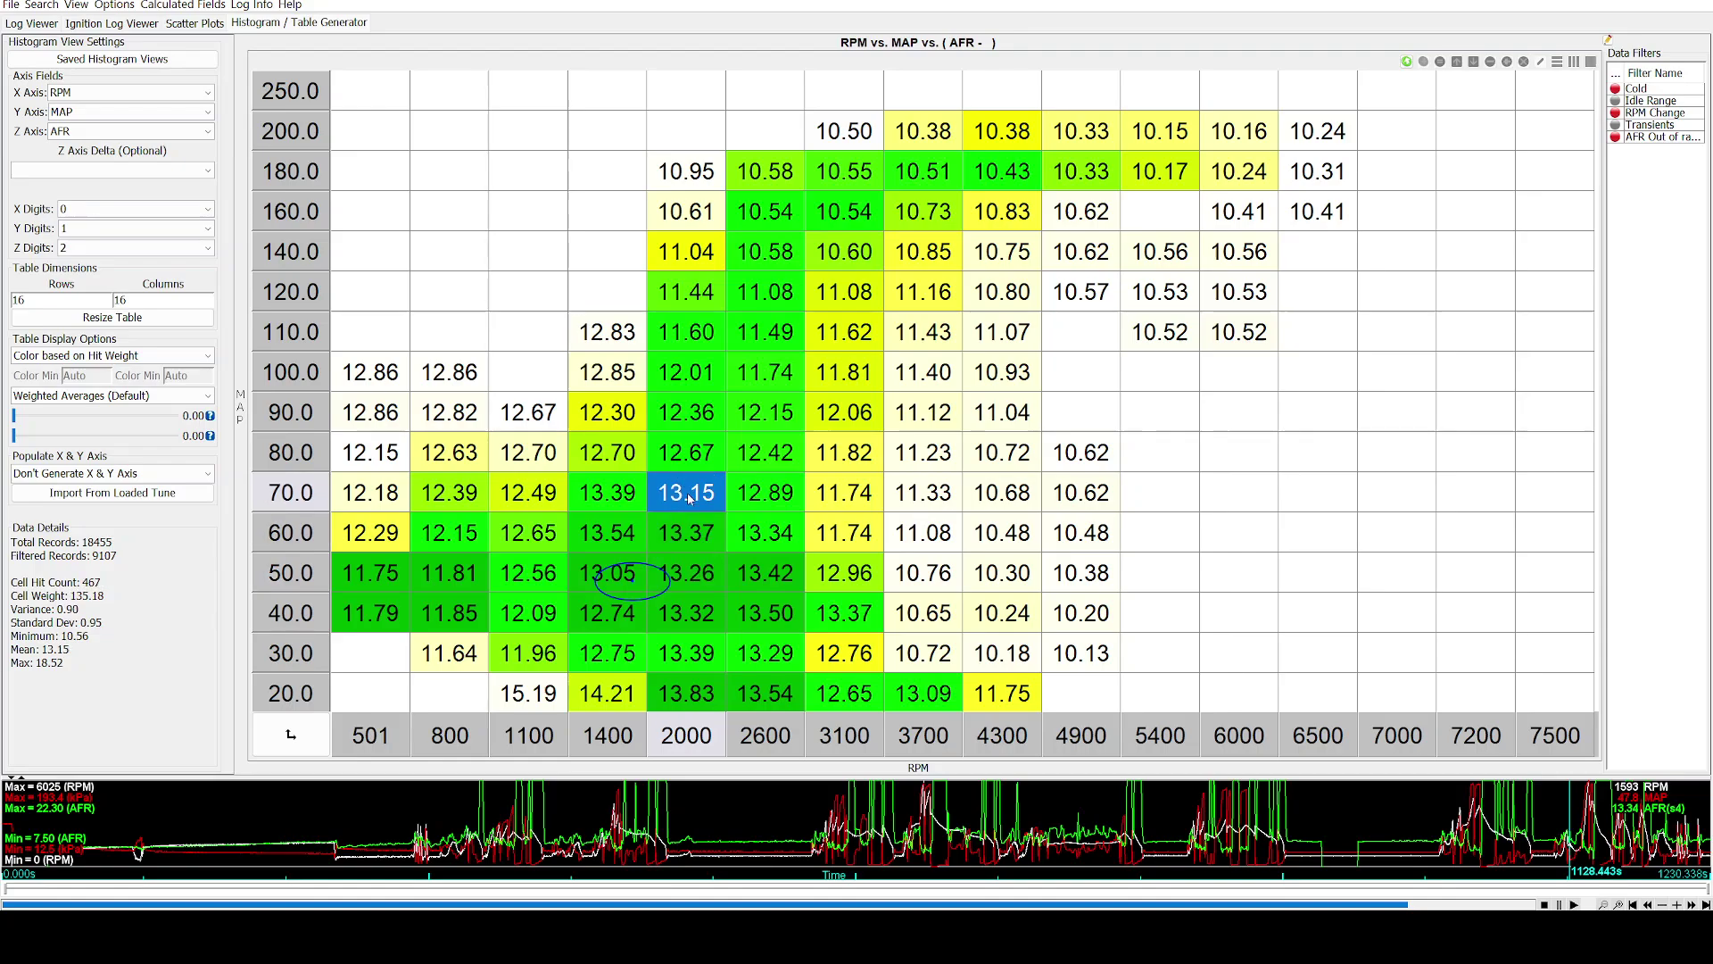
{"action": "left_click", "coordinate": [623, 509]}
{"action": "left_click", "coordinate": [617, 542]}
{"action": "left_click", "coordinate": [384, 585]}
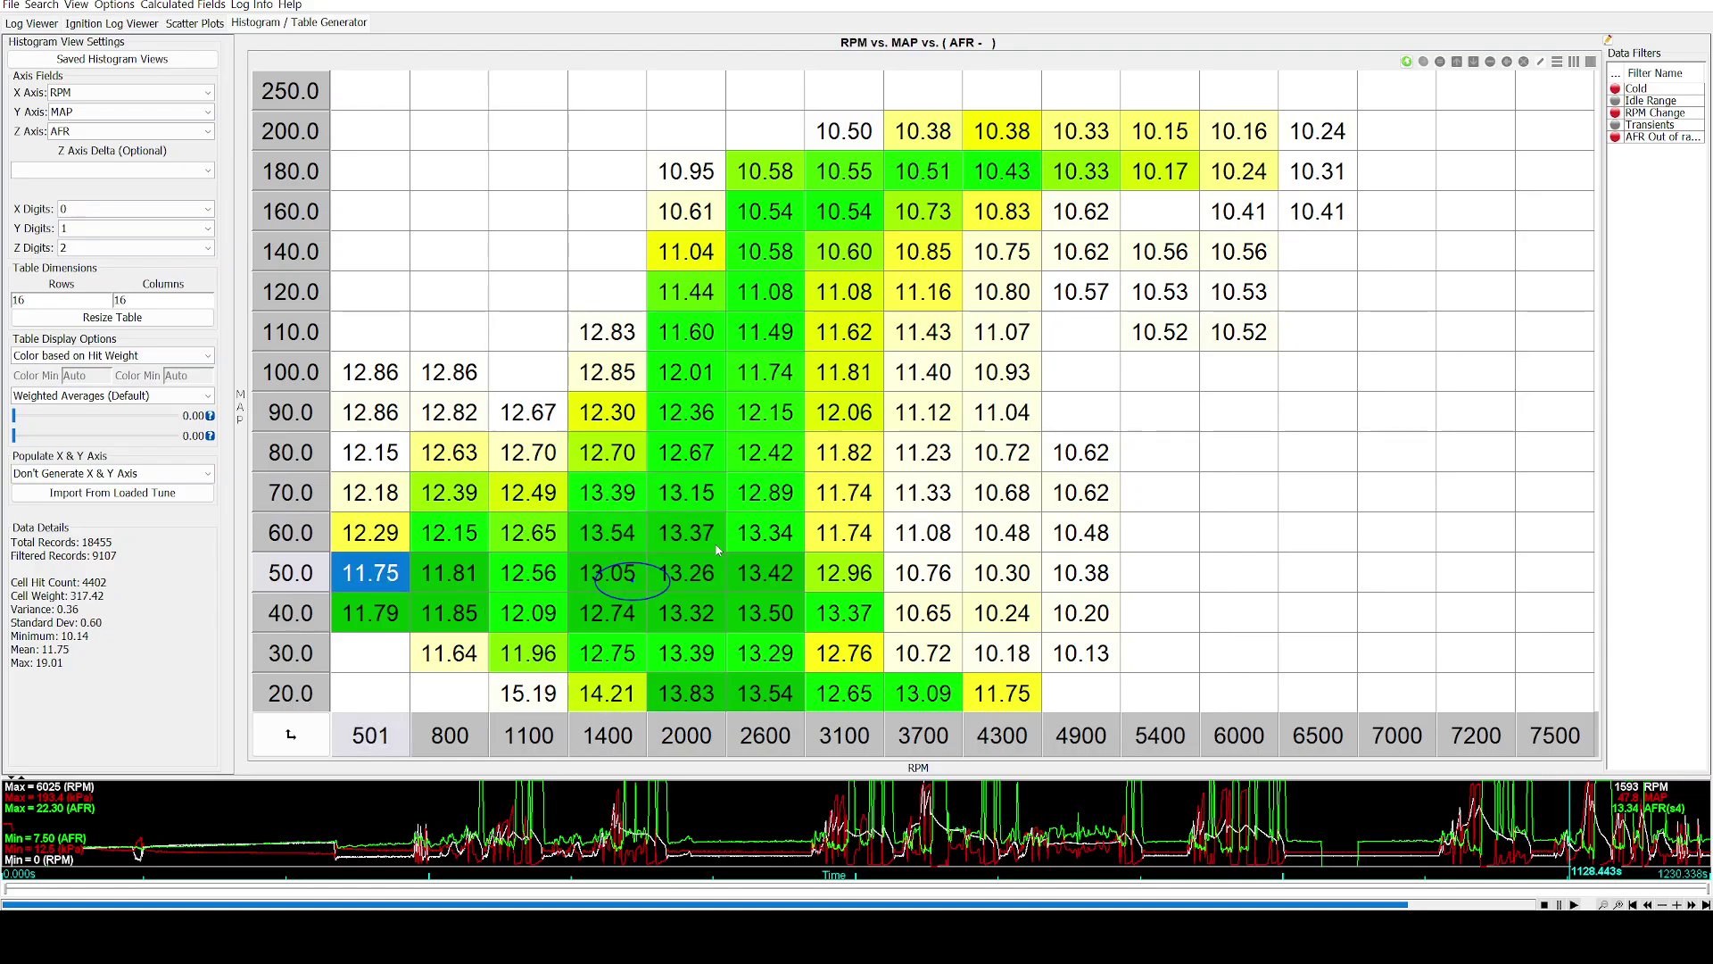
{"action": "left_click_drag", "start_coordinate": [368, 129], "coordinate": [1160, 695]}
{"action": "left_click_drag", "start_coordinate": [1448, 789], "coordinate": [1553, 709]}
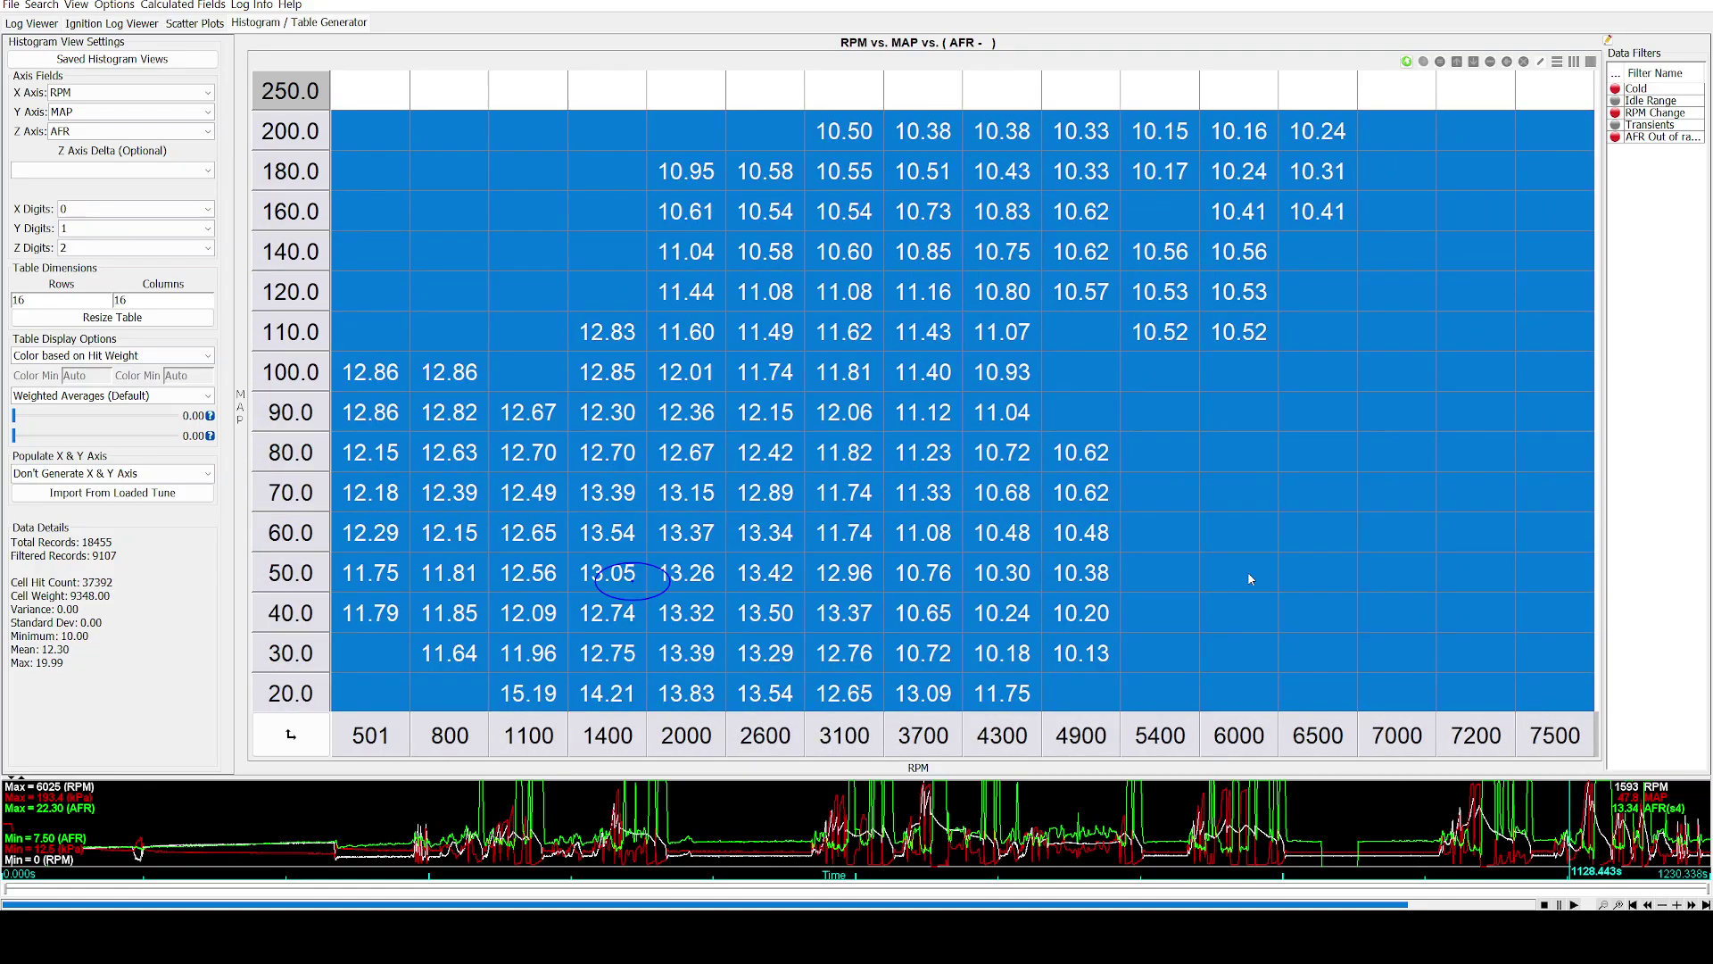
{"action": "left_click", "coordinate": [1028, 410]}
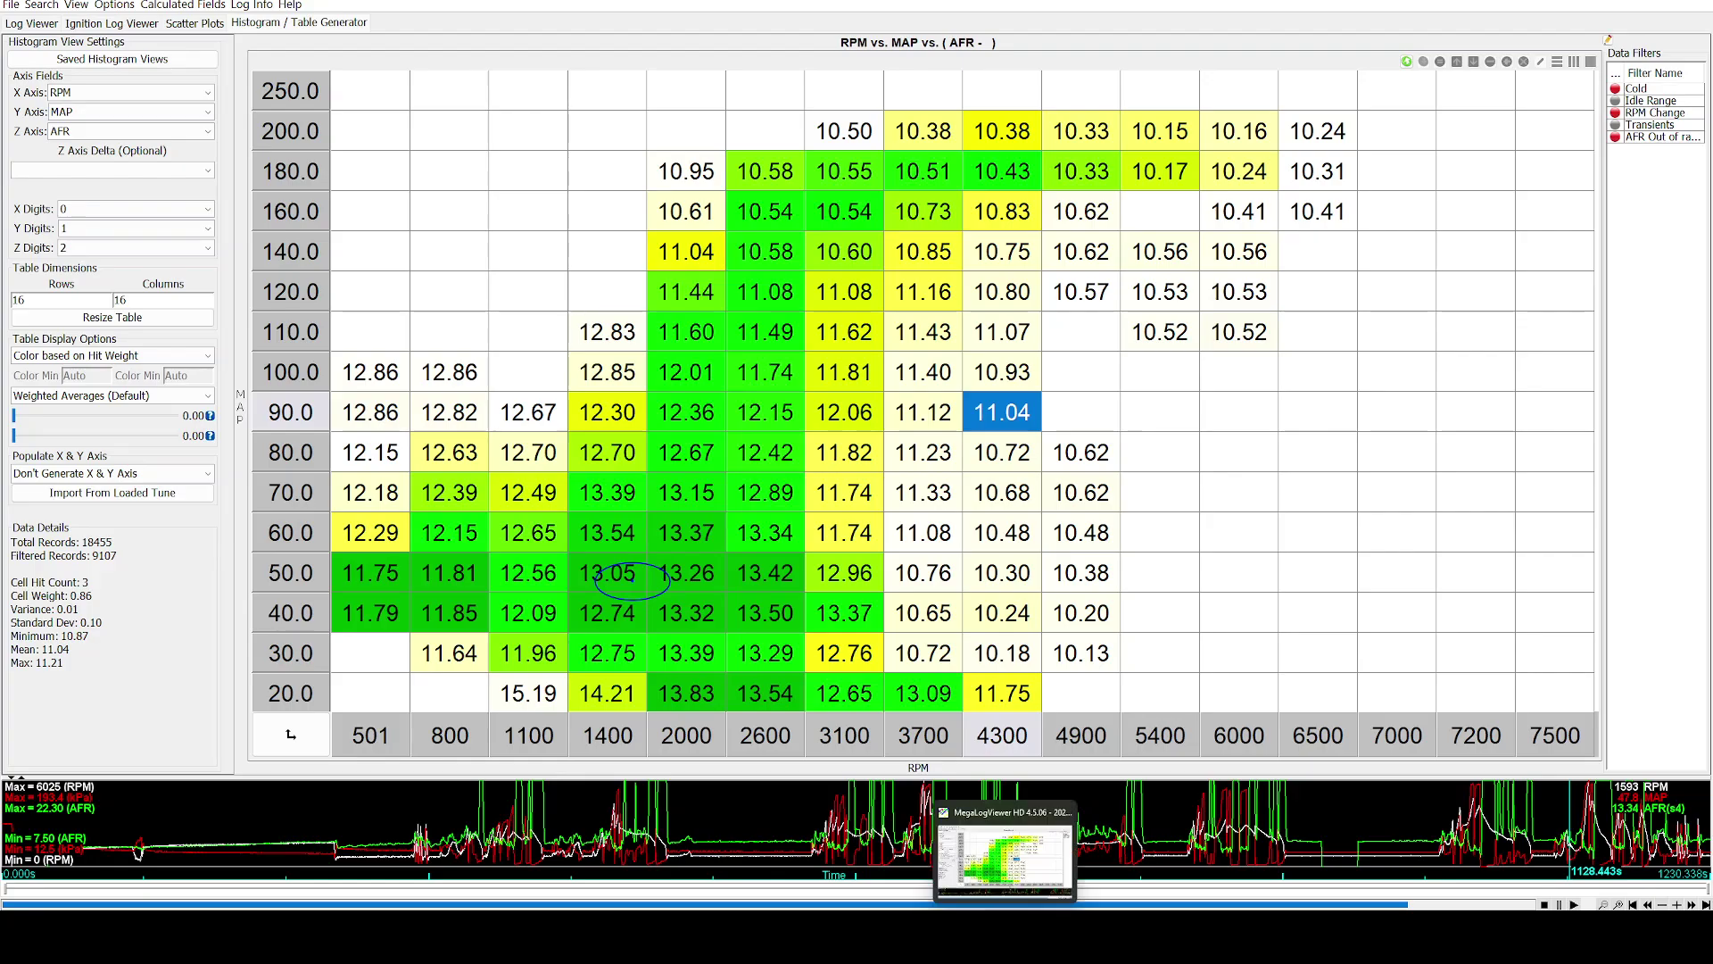
Back in TunerStudio, drag-select every cell of Fuel VE Table 1.
{"action": "left_click", "coordinate": [1030, 941]}
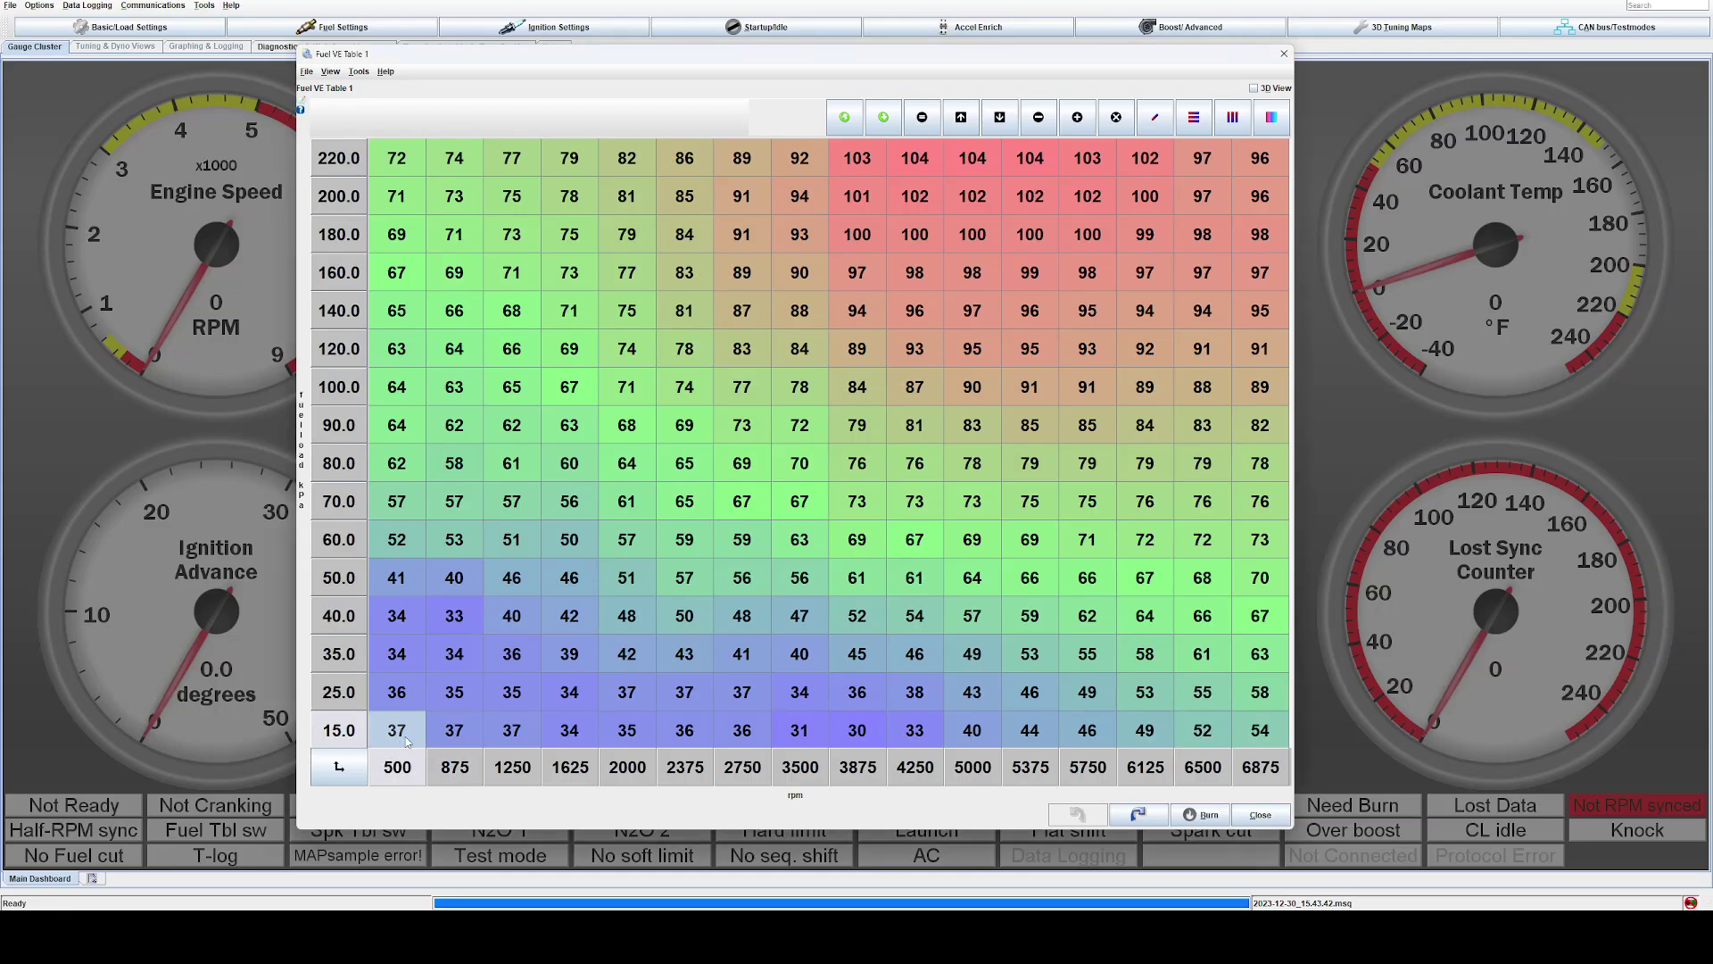
{"action": "left_click_drag", "start_coordinate": [397, 158], "coordinate": [1275, 748]}
{"action": "left_click_drag", "start_coordinate": [397, 158], "coordinate": [1260, 737]}
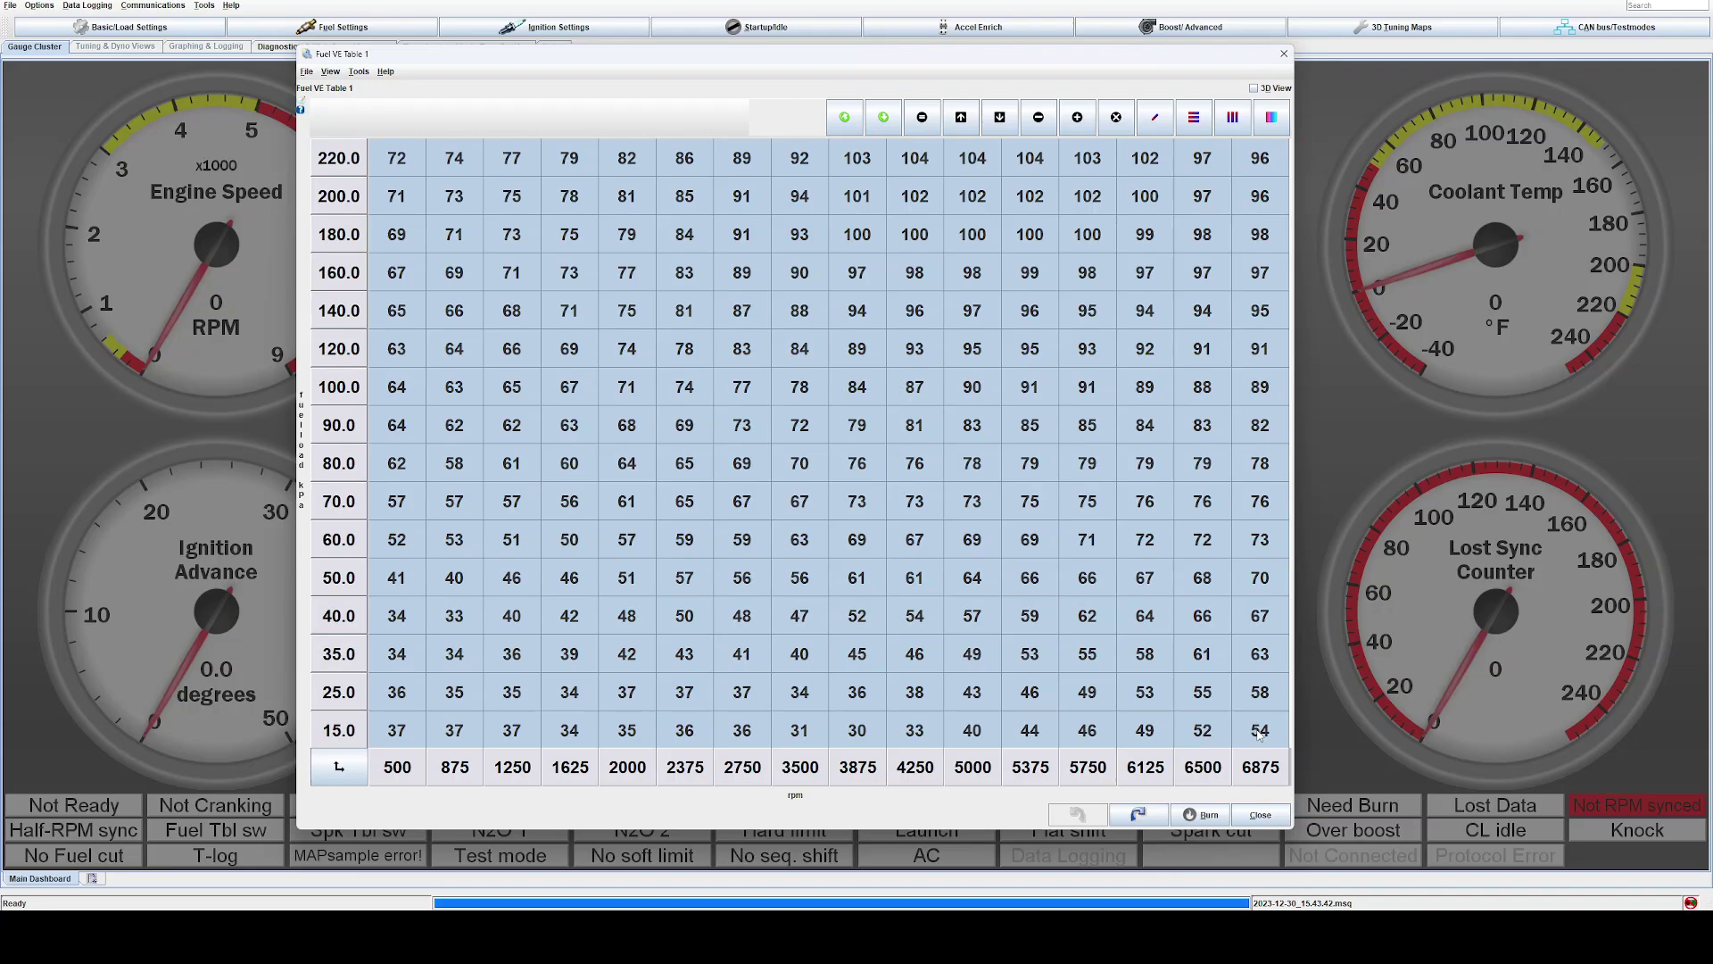
Scale the selected VE cells by 1.2 with Scale Cells, a 20% increase.
{"action": "left_click", "coordinate": [1116, 118]}
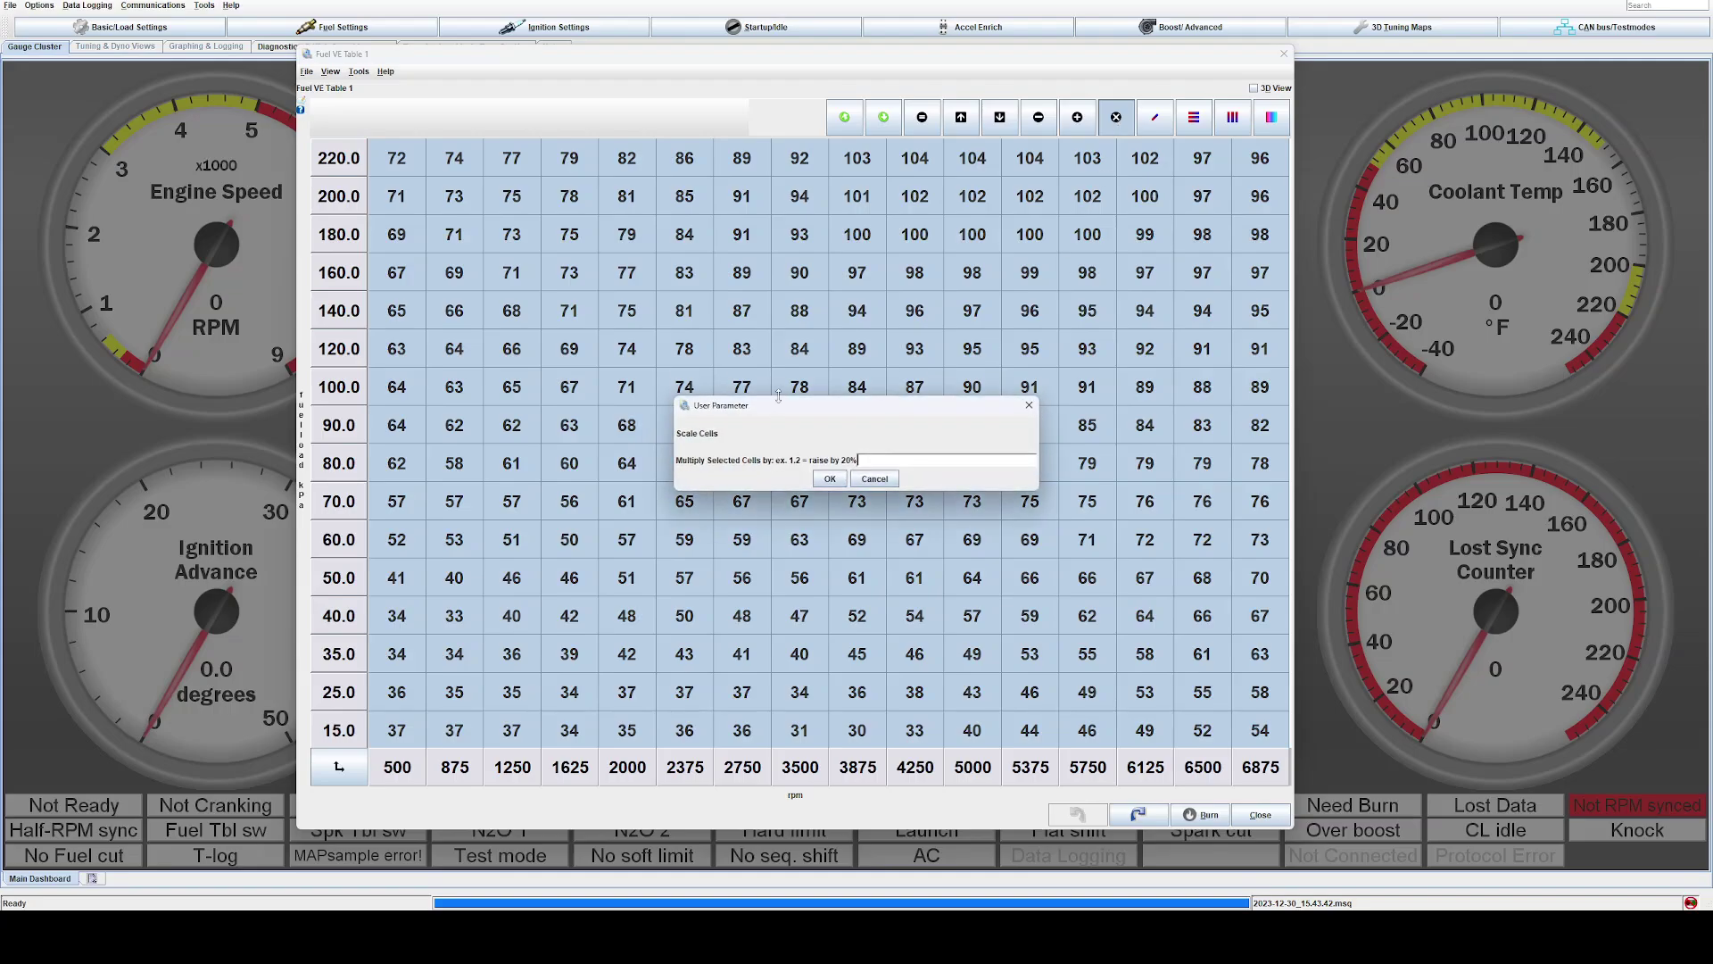
{"action": "left_click_drag", "start_coordinate": [781, 408], "coordinate": [775, 467]}
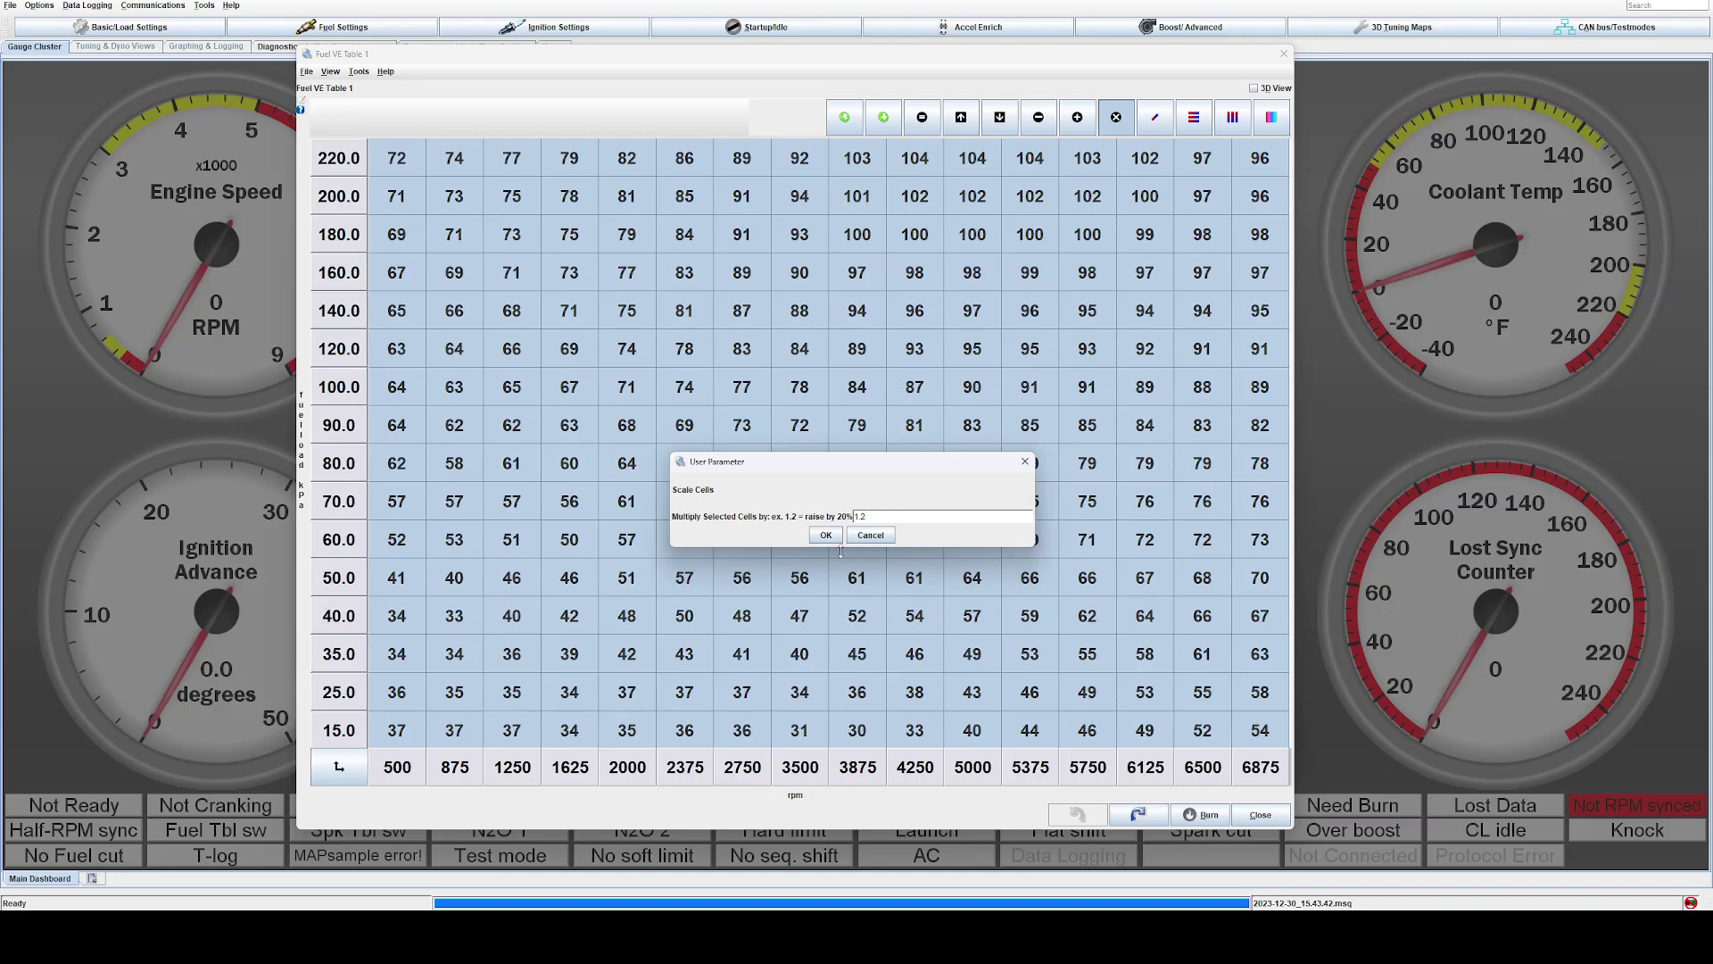
{"action": "key", "text": "Return"}
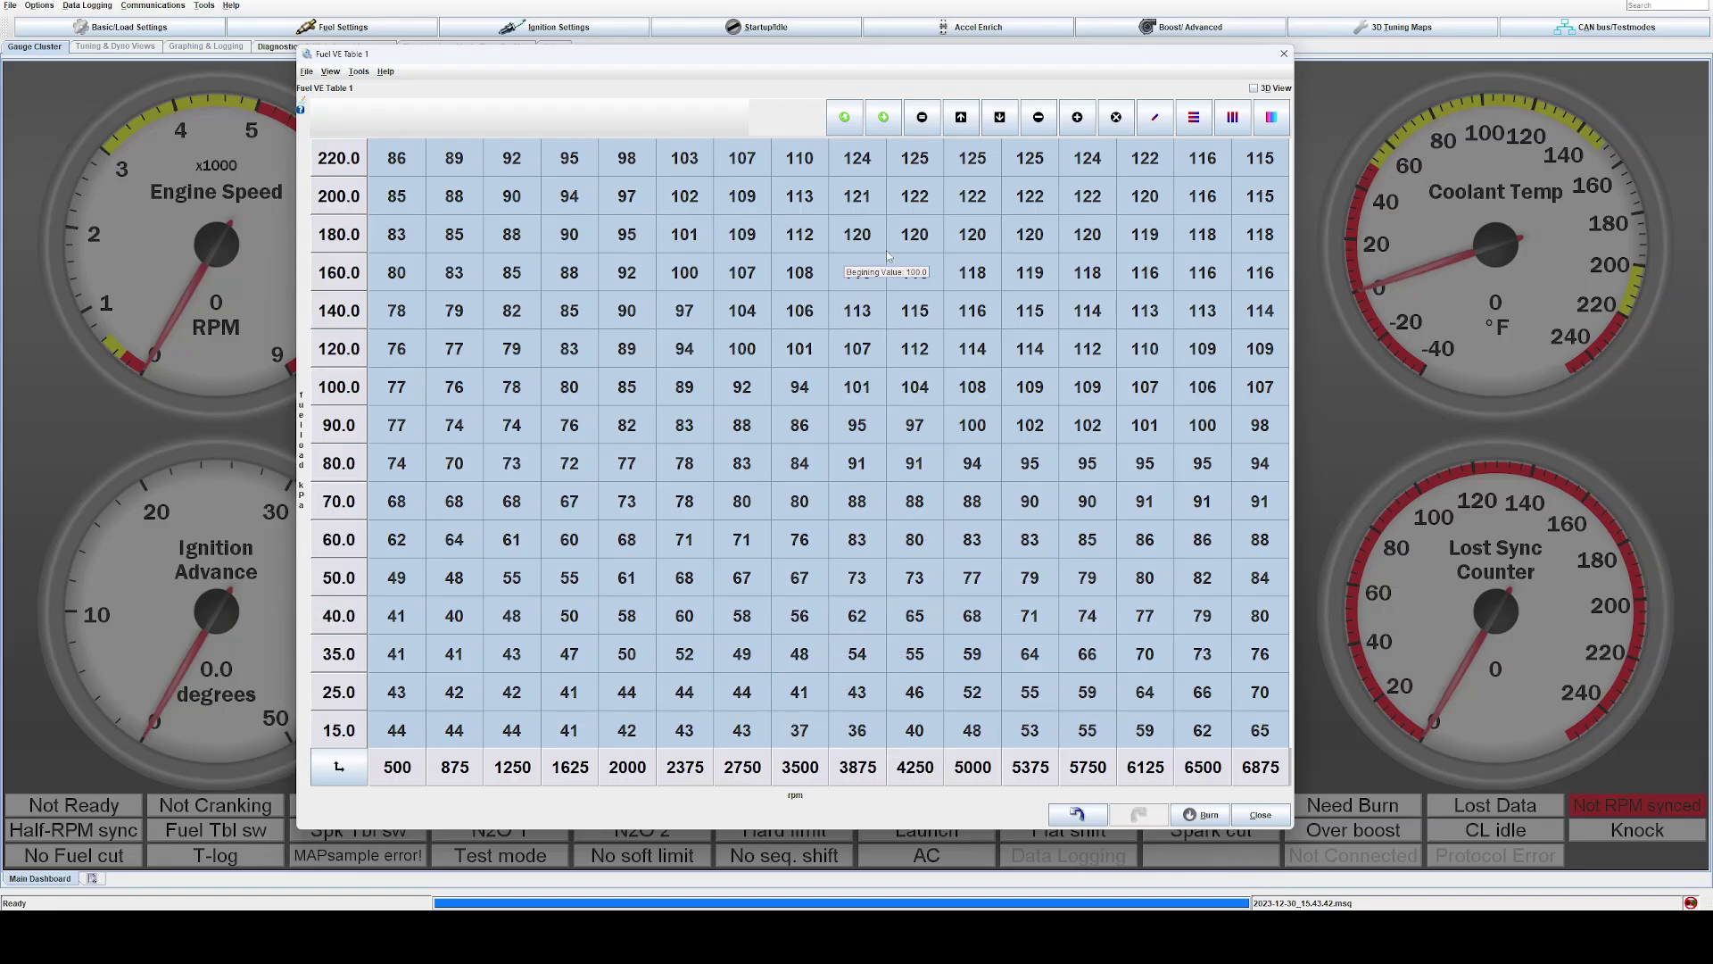
Undo the 20% increase and confirm the 180.0 kPa / 3875 rpm cell reads 100.
{"action": "left_click", "coordinate": [1077, 815]}
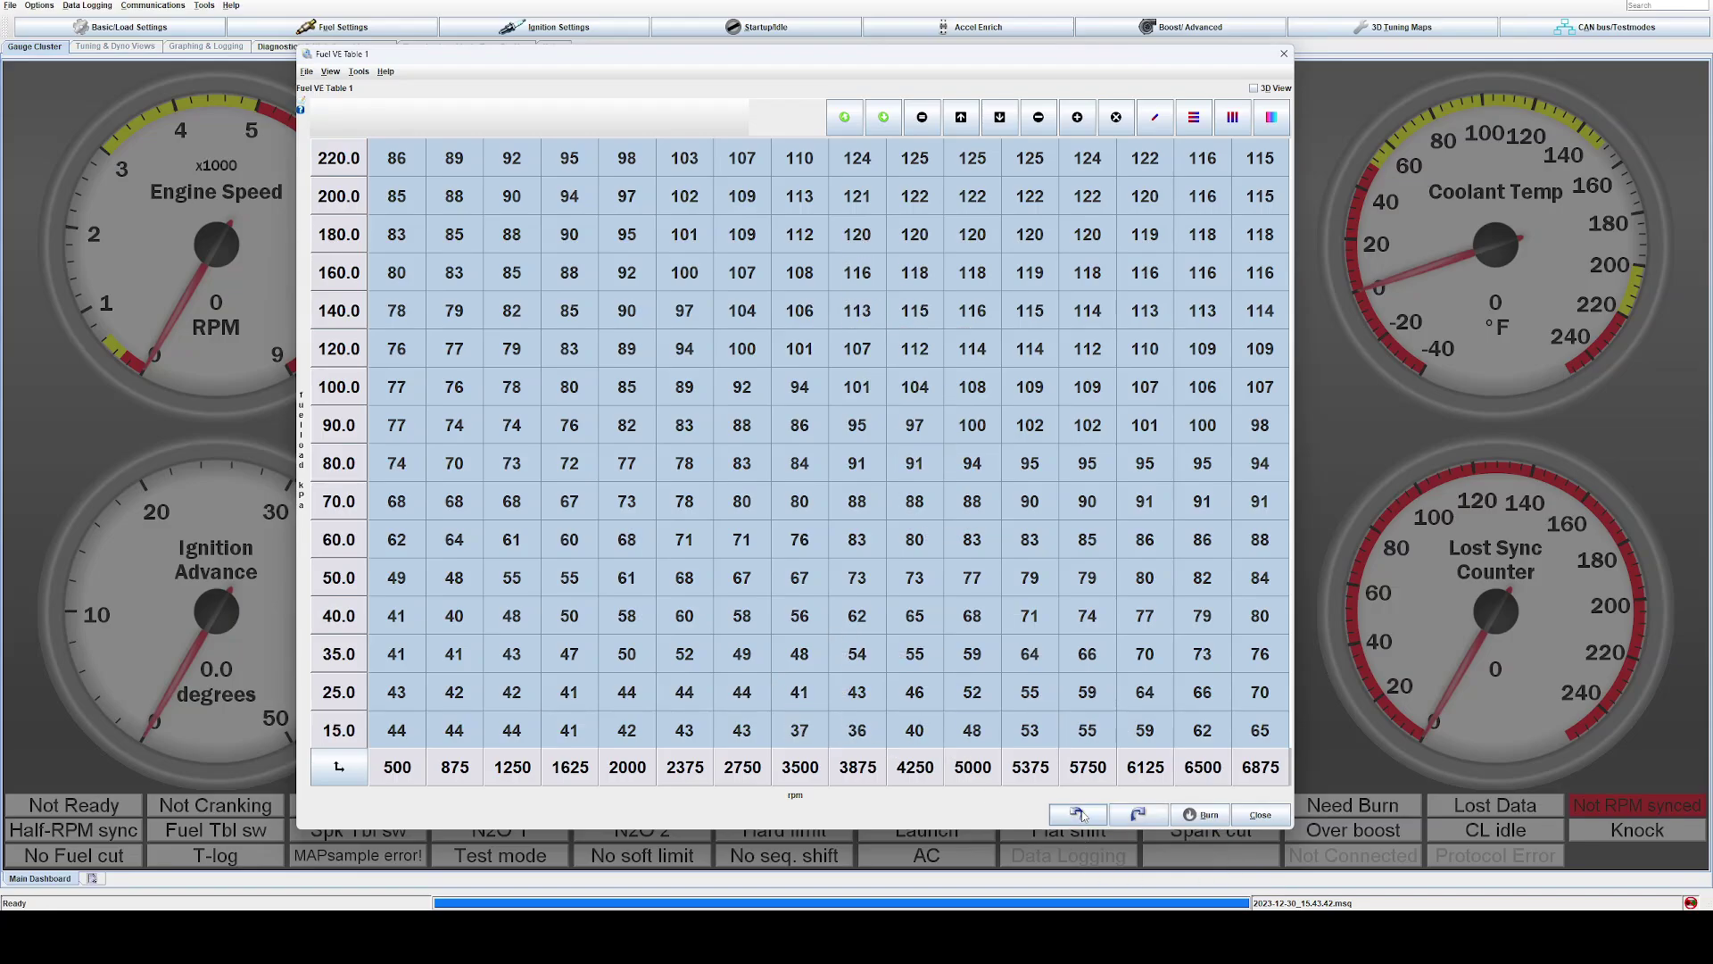
{"action": "left_click", "coordinate": [863, 250]}
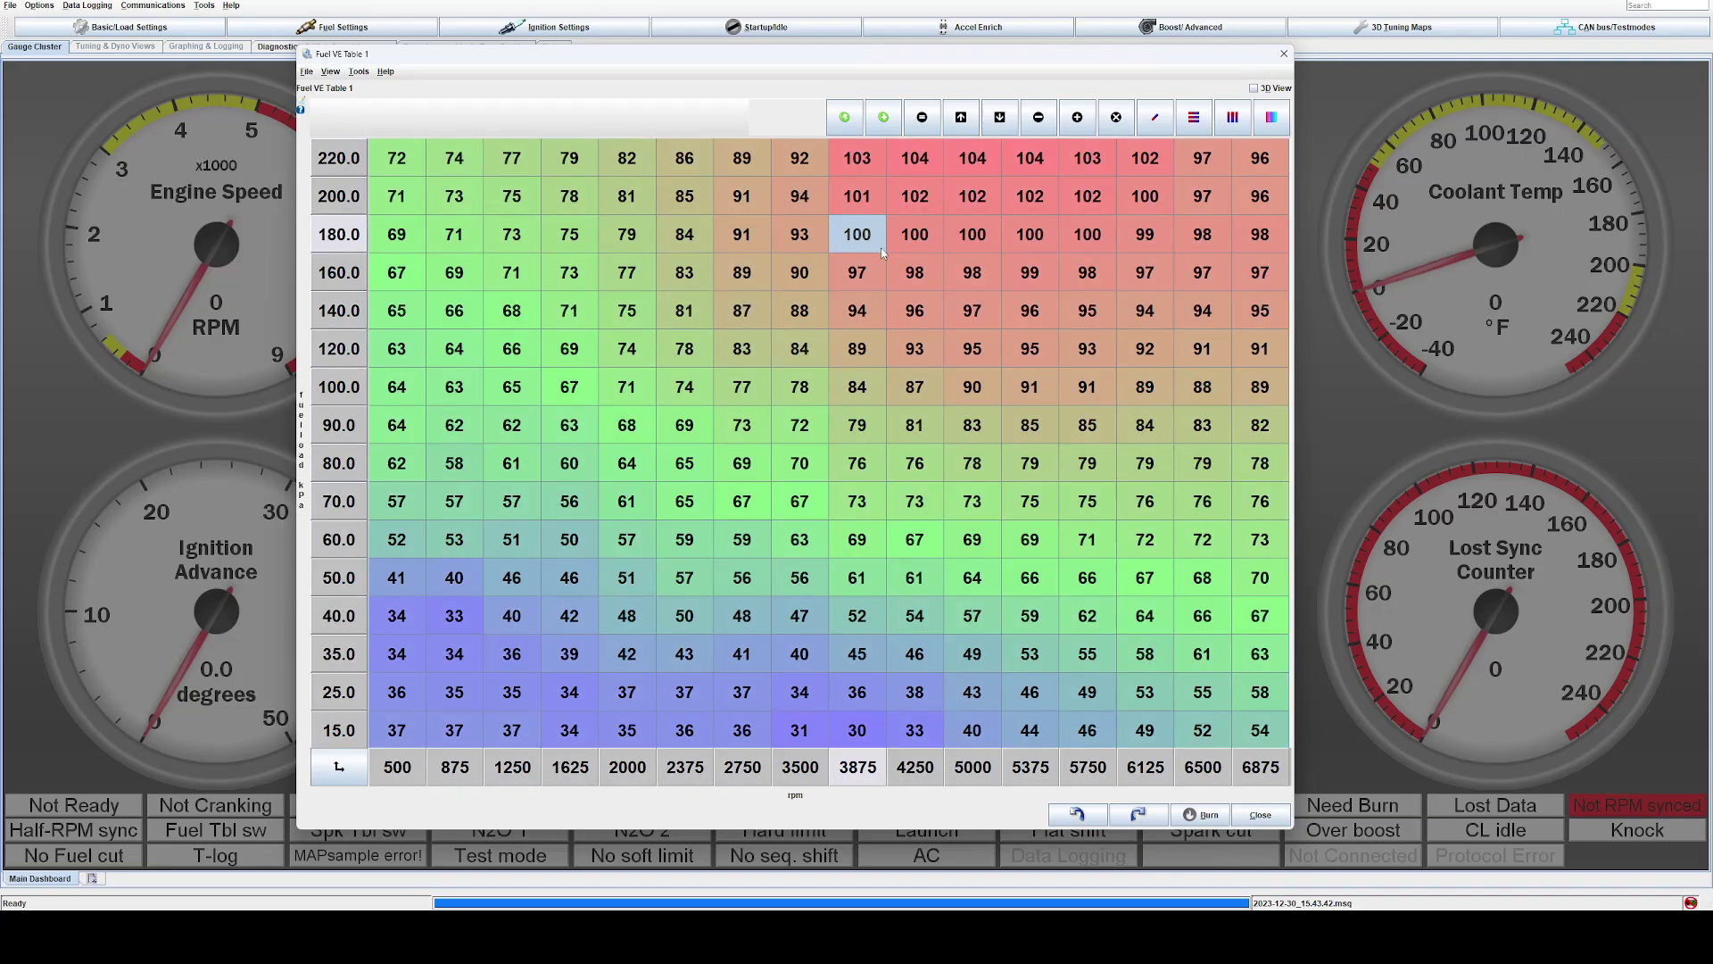
{"action": "key", "text": "Right"}
{"action": "key", "text": "Right"}
{"action": "key", "text": "Right"}
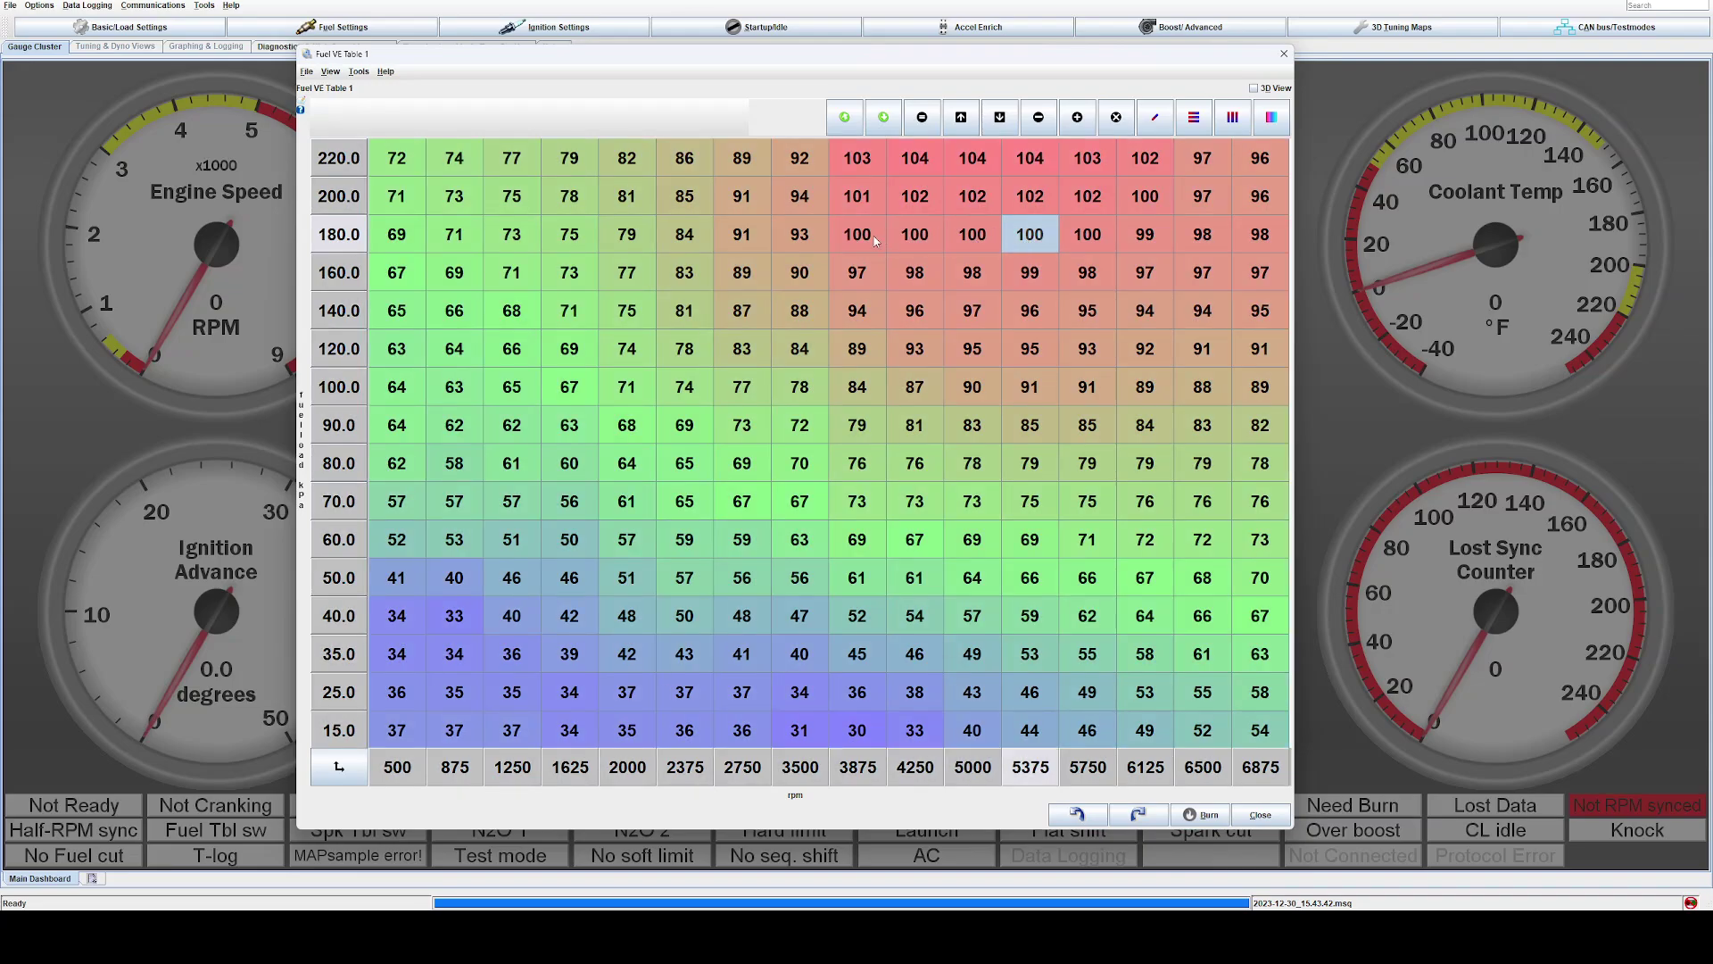
{"action": "left_click", "coordinate": [875, 240]}
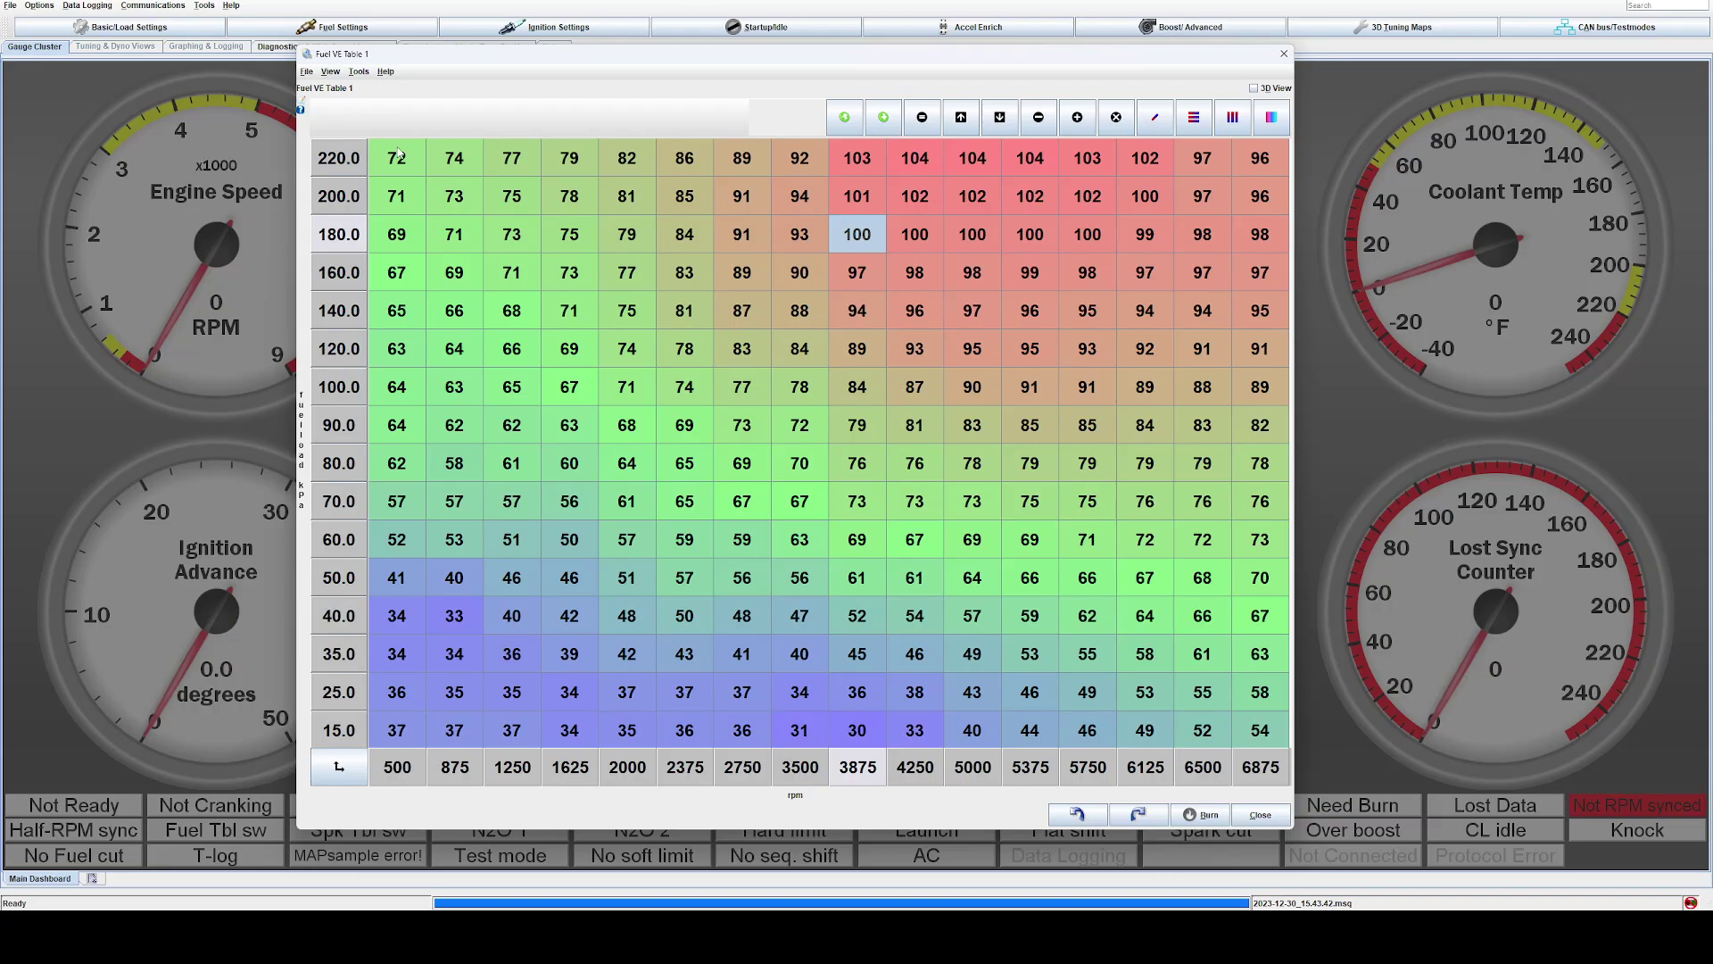
{"action": "mouse_move", "coordinate": [393, 158]}
{"action": "left_mouse_down"}
{"action": "mouse_move", "coordinate": [1160, 473]}
{"action": "mouse_move", "coordinate": [1268, 696]}
{"action": "mouse_move", "coordinate": [737, 262]}
{"action": "mouse_move", "coordinate": [482, 161]}
{"action": "mouse_move", "coordinate": [397, 158]}
{"action": "left_mouse_up"}
{"action": "left_click", "coordinate": [858, 233]}
Redo the increase to see the 180.0 kPa cells at 120, then undo it again.
{"action": "left_click", "coordinate": [1131, 813]}
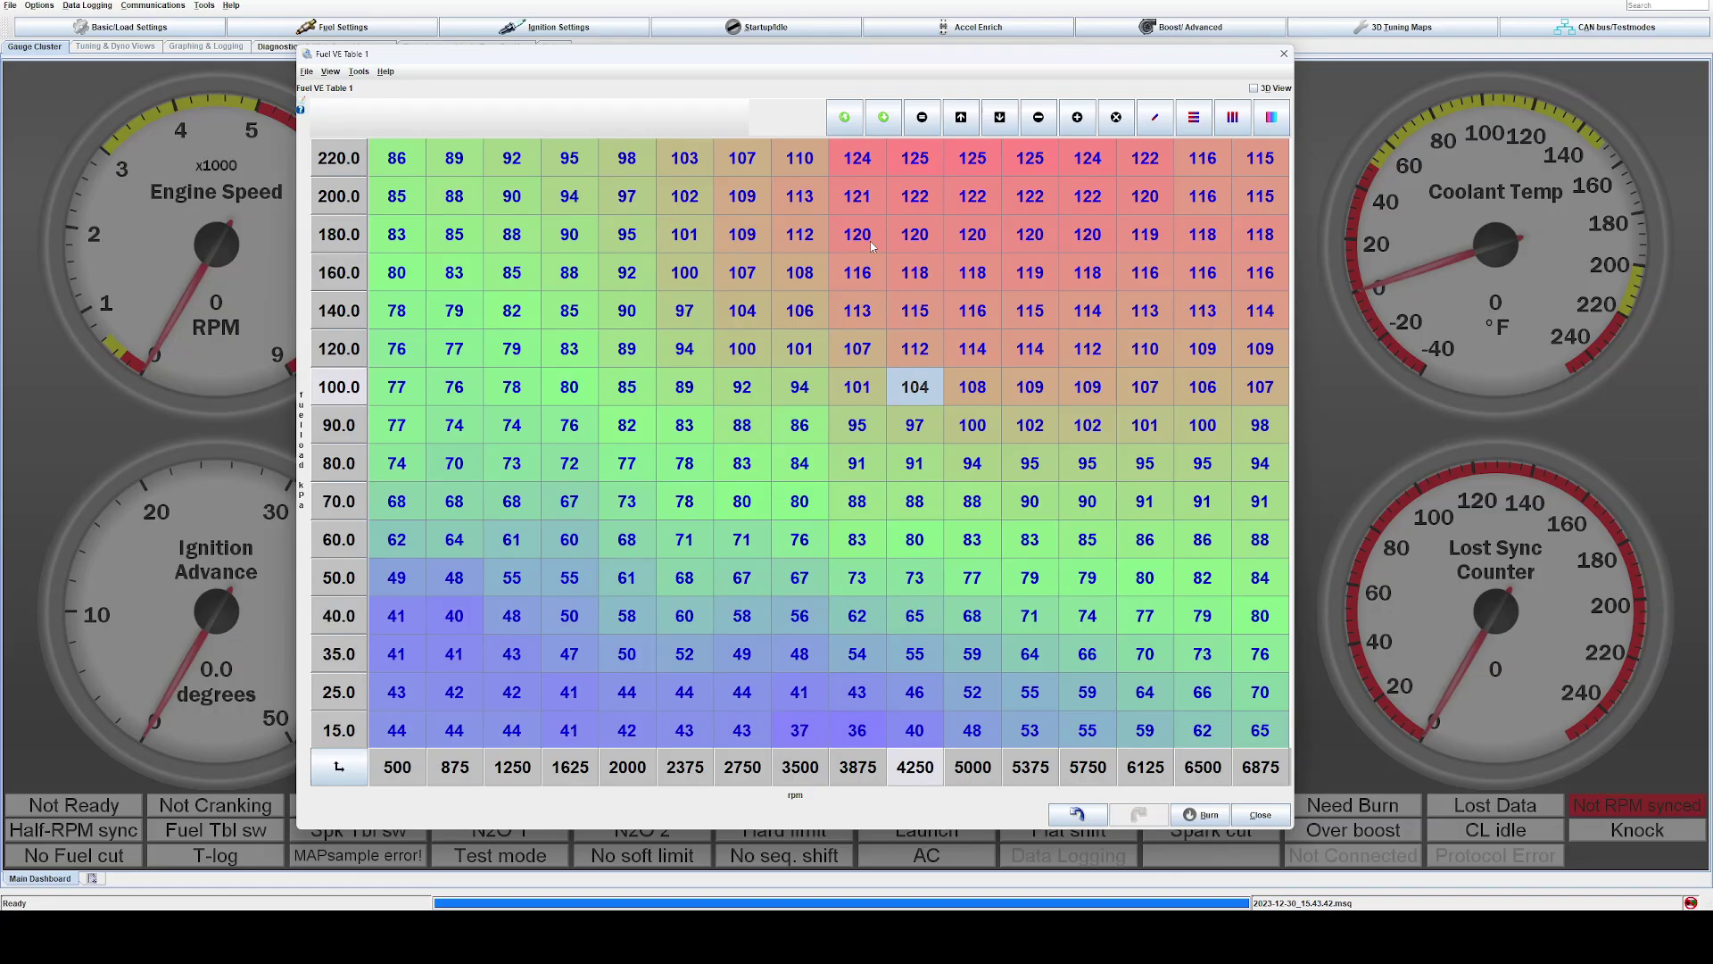
{"action": "left_click_drag", "start_coordinate": [870, 241], "coordinate": [1094, 239]}
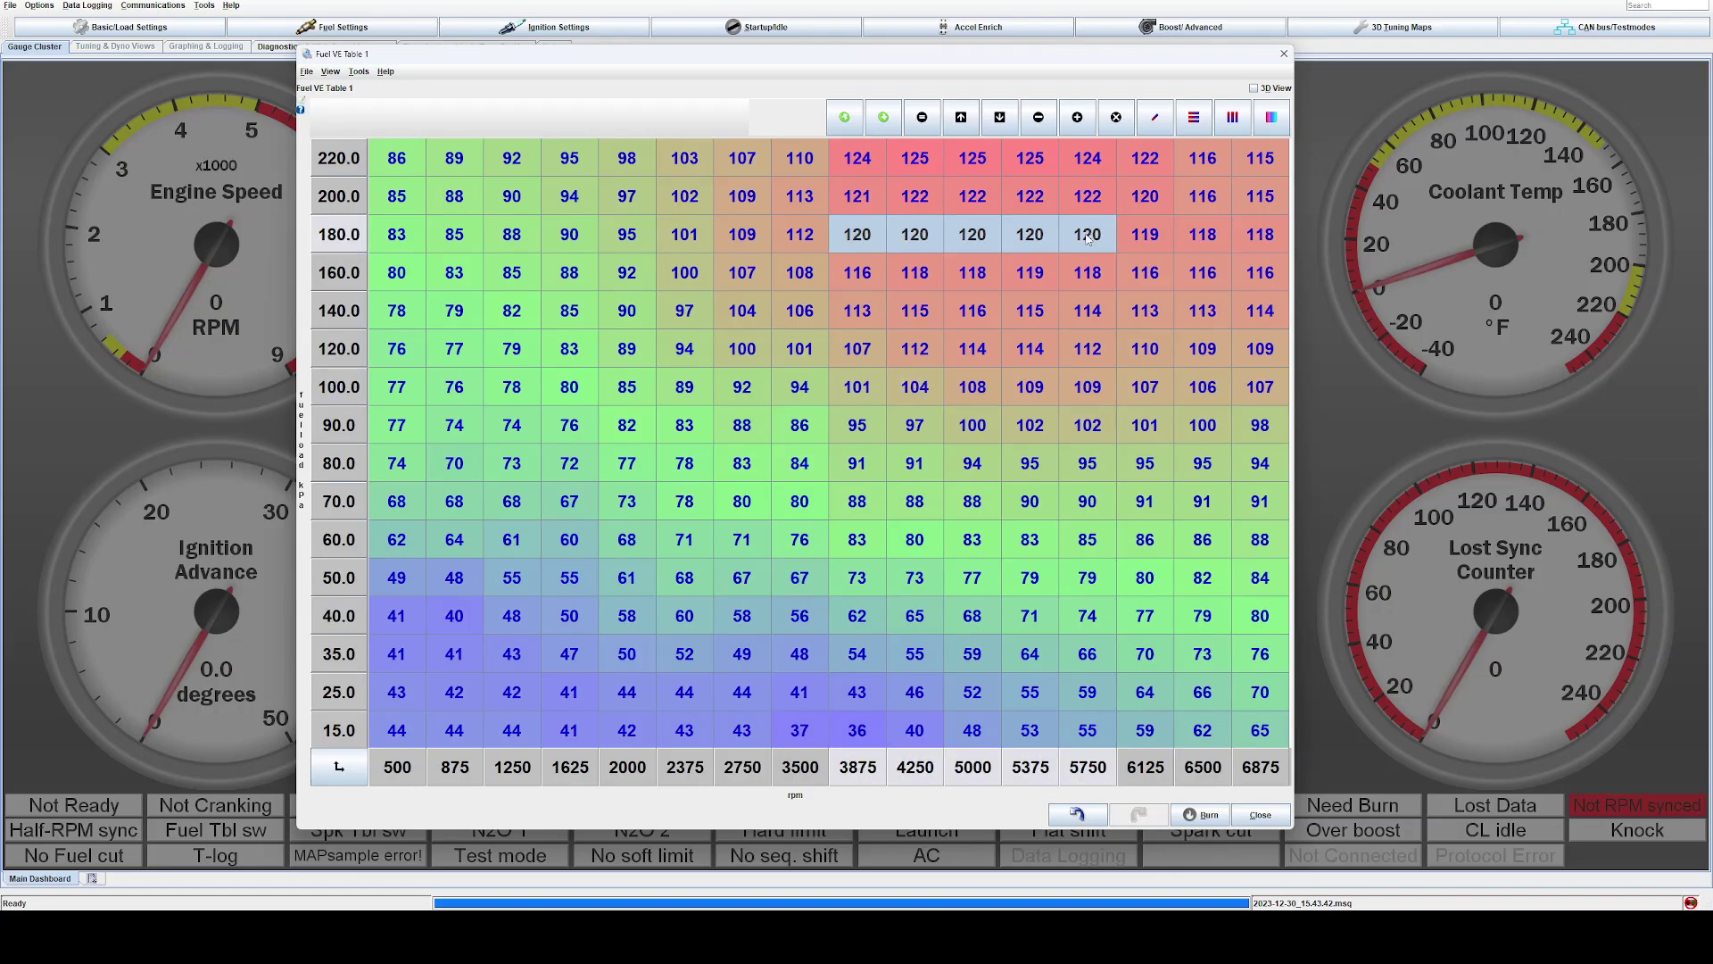
{"action": "left_click", "coordinate": [1078, 814]}
{"action": "left_click", "coordinate": [964, 440]}
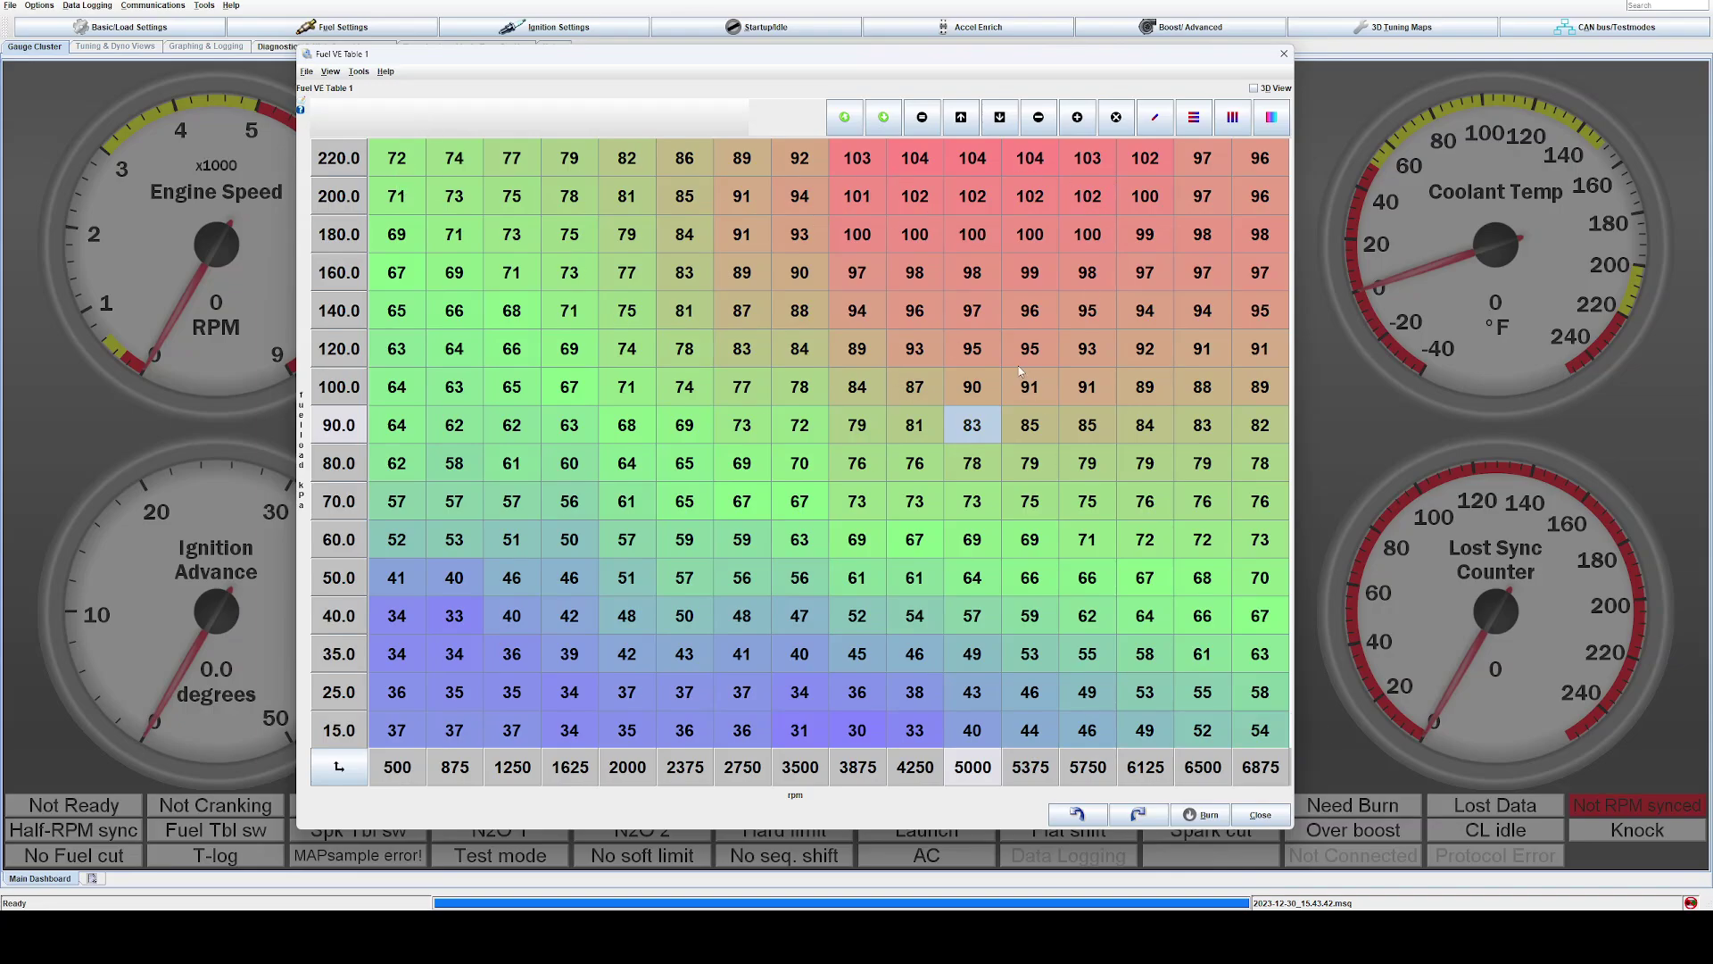
{"action": "key", "text": "Down"}
{"action": "key", "text": "Right"}
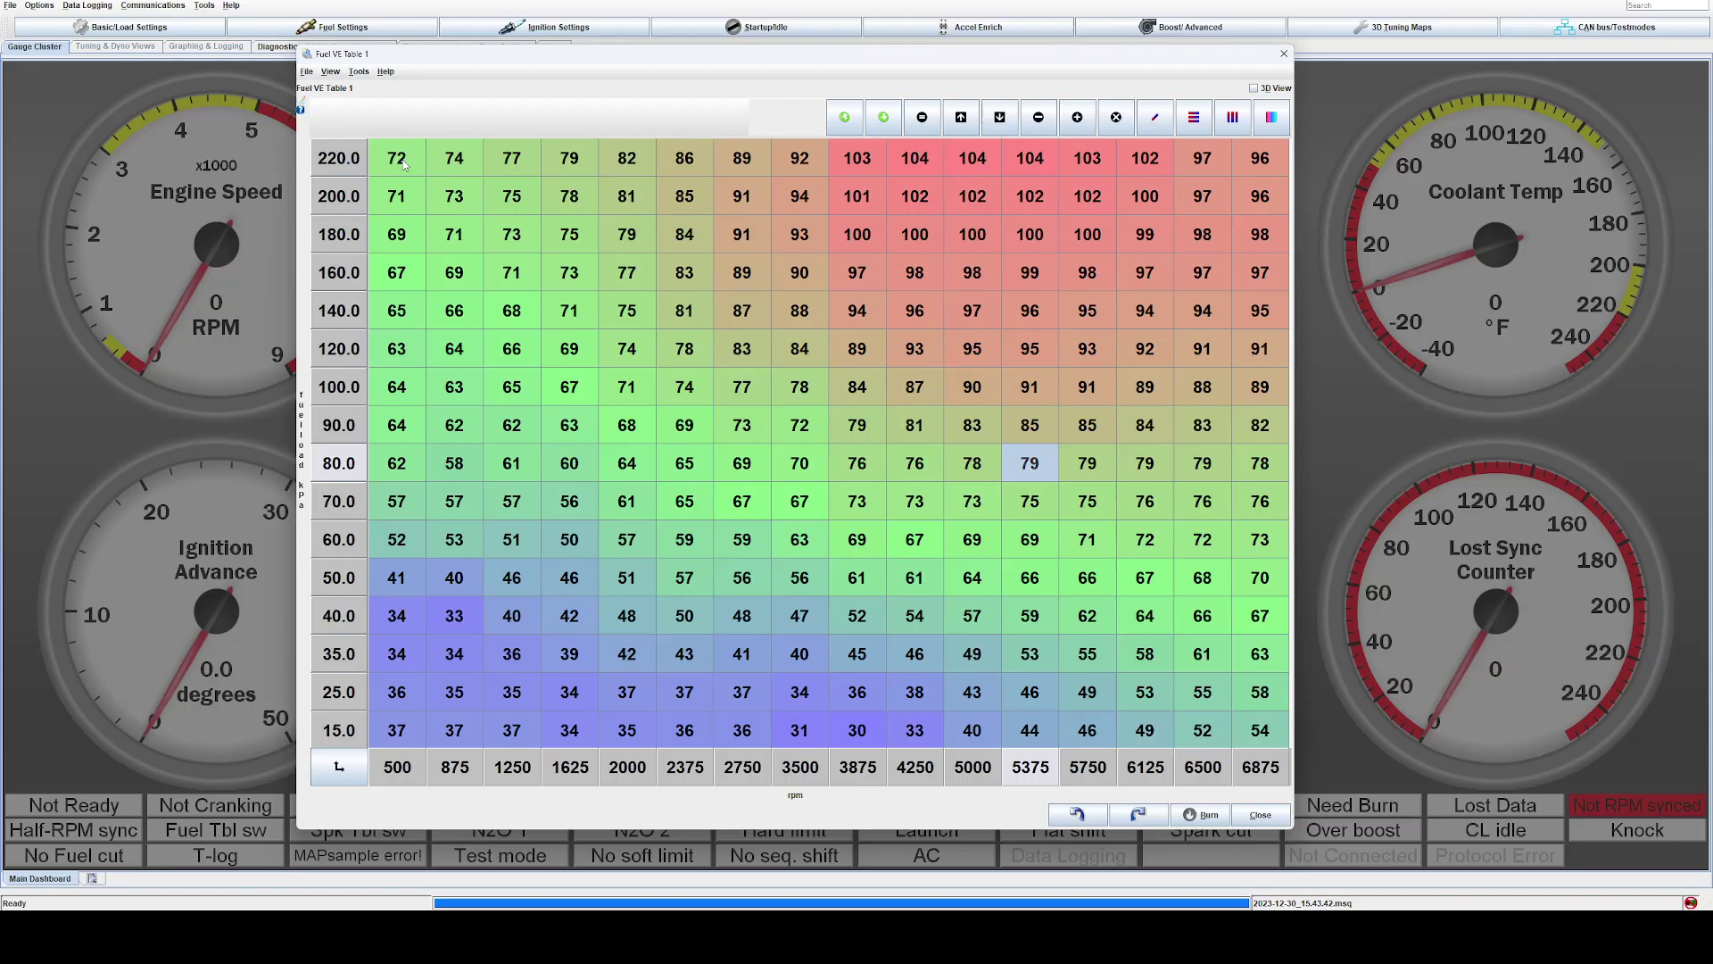
Select the whole VE table and scale it by 0.92 to trim fuel 8%.
{"action": "left_click_drag", "start_coordinate": [402, 163], "coordinate": [1285, 754]}
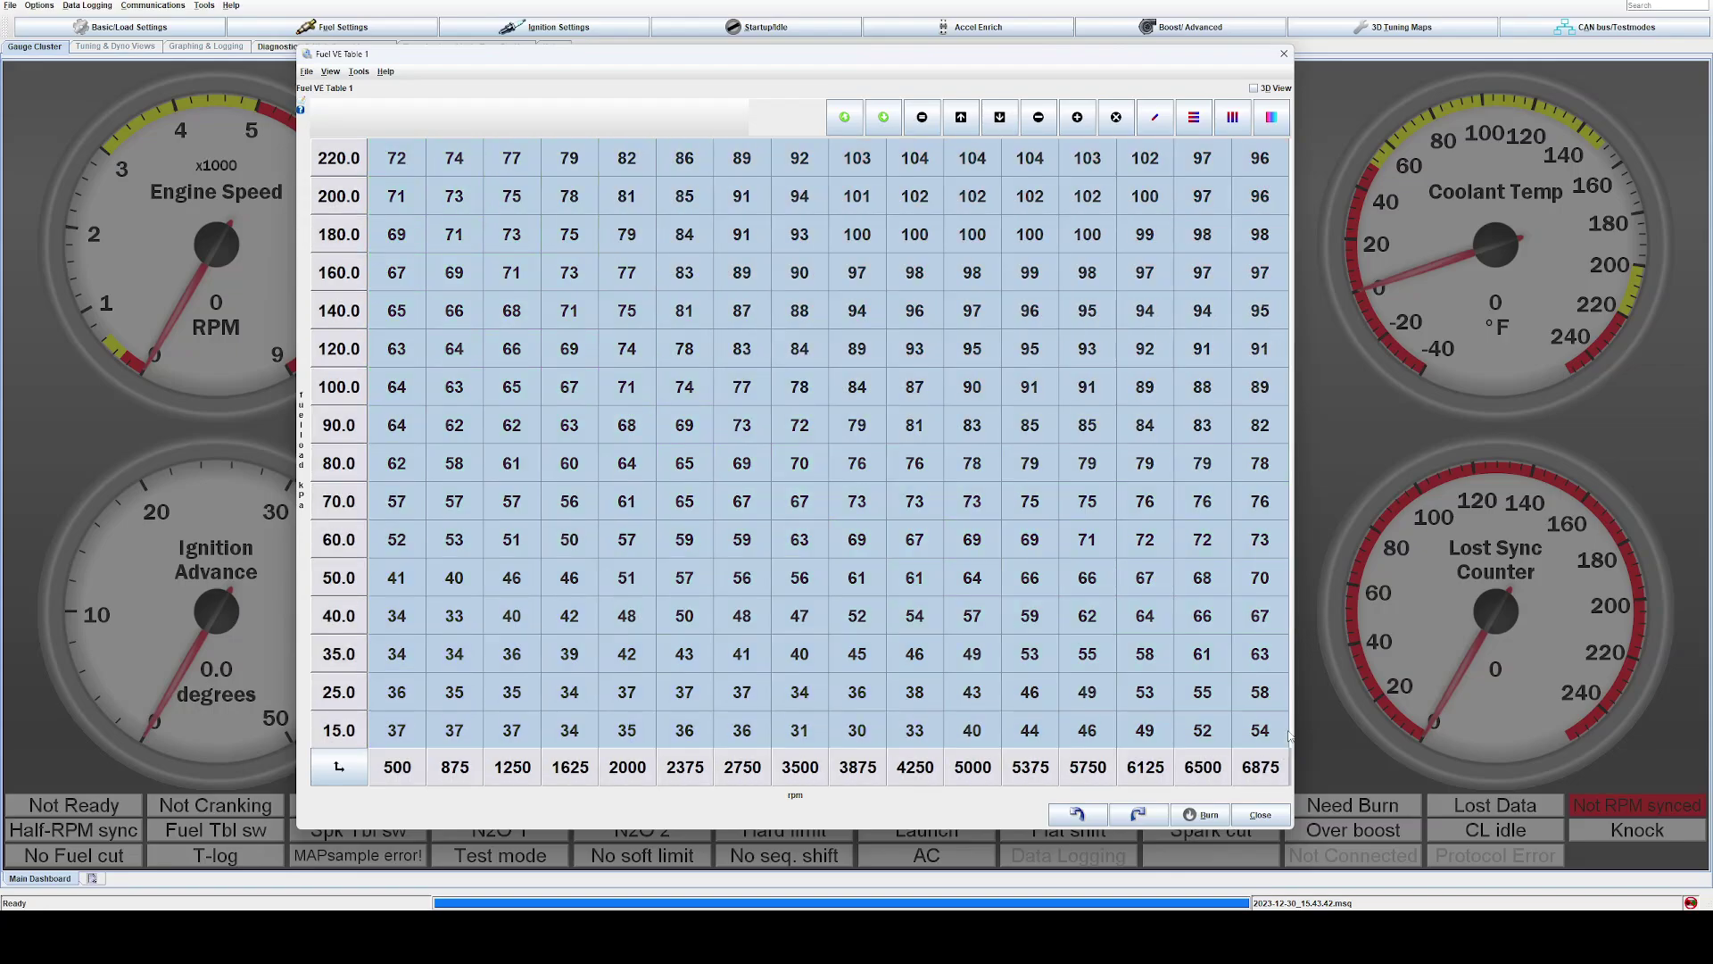
{"action": "left_click", "coordinate": [1117, 117]}
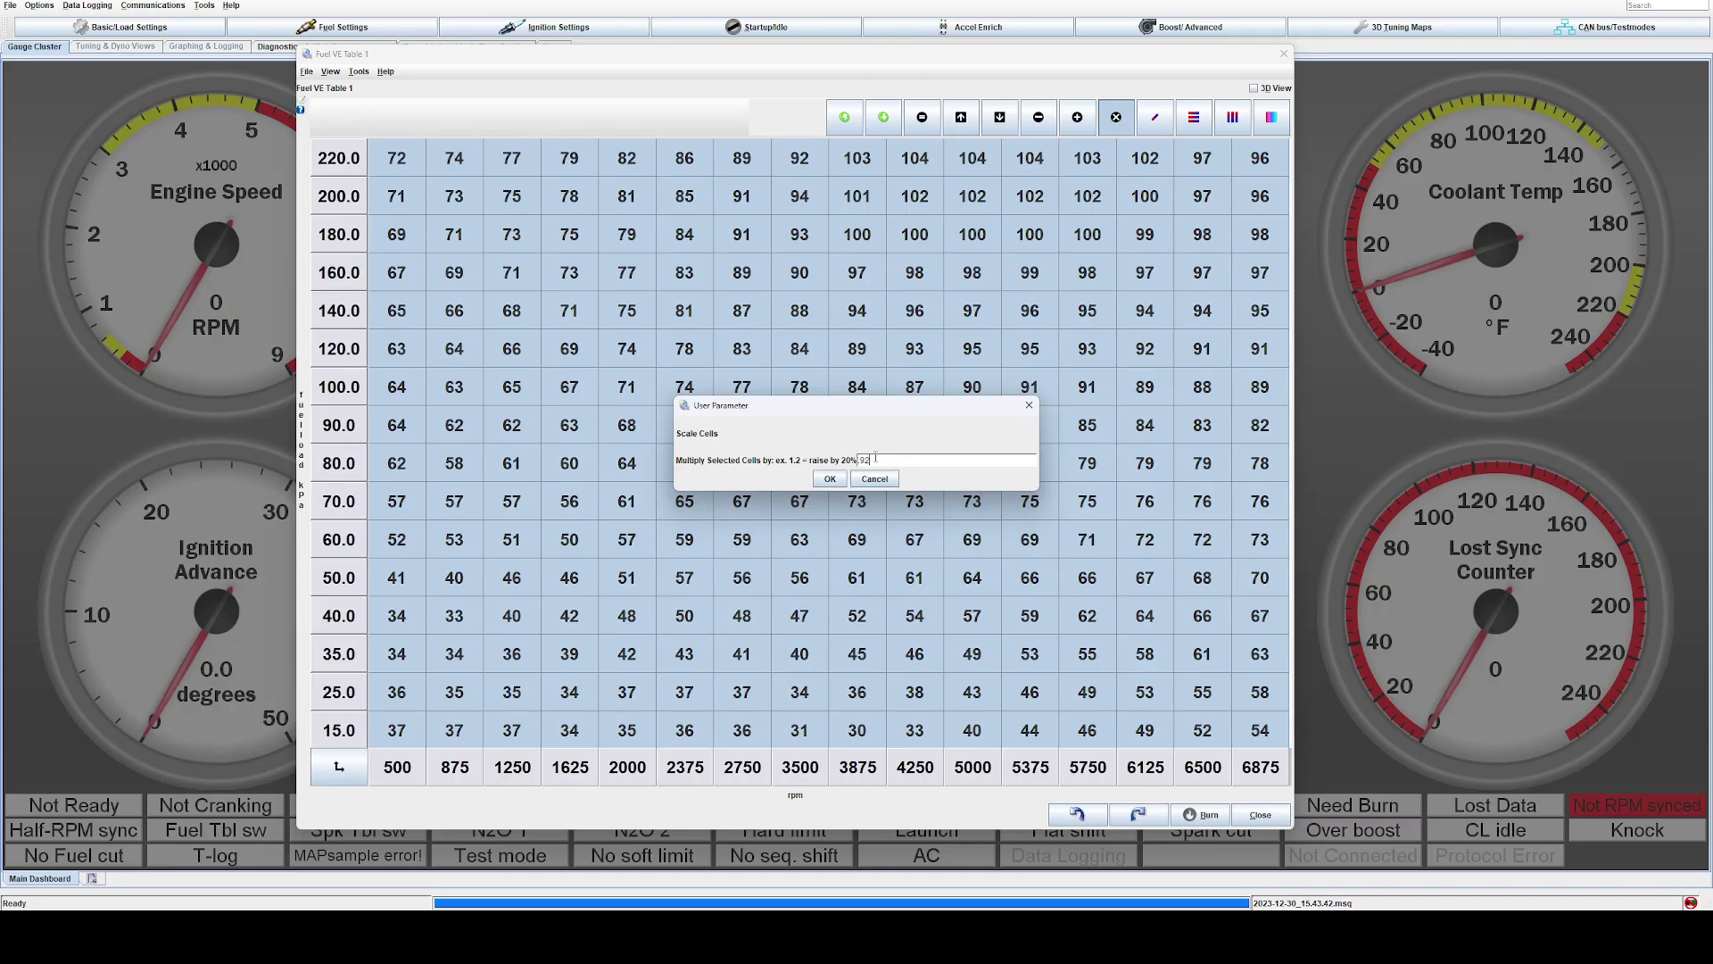
{"action": "left_click", "coordinate": [833, 482]}
{"action": "left_click", "coordinate": [873, 242]}
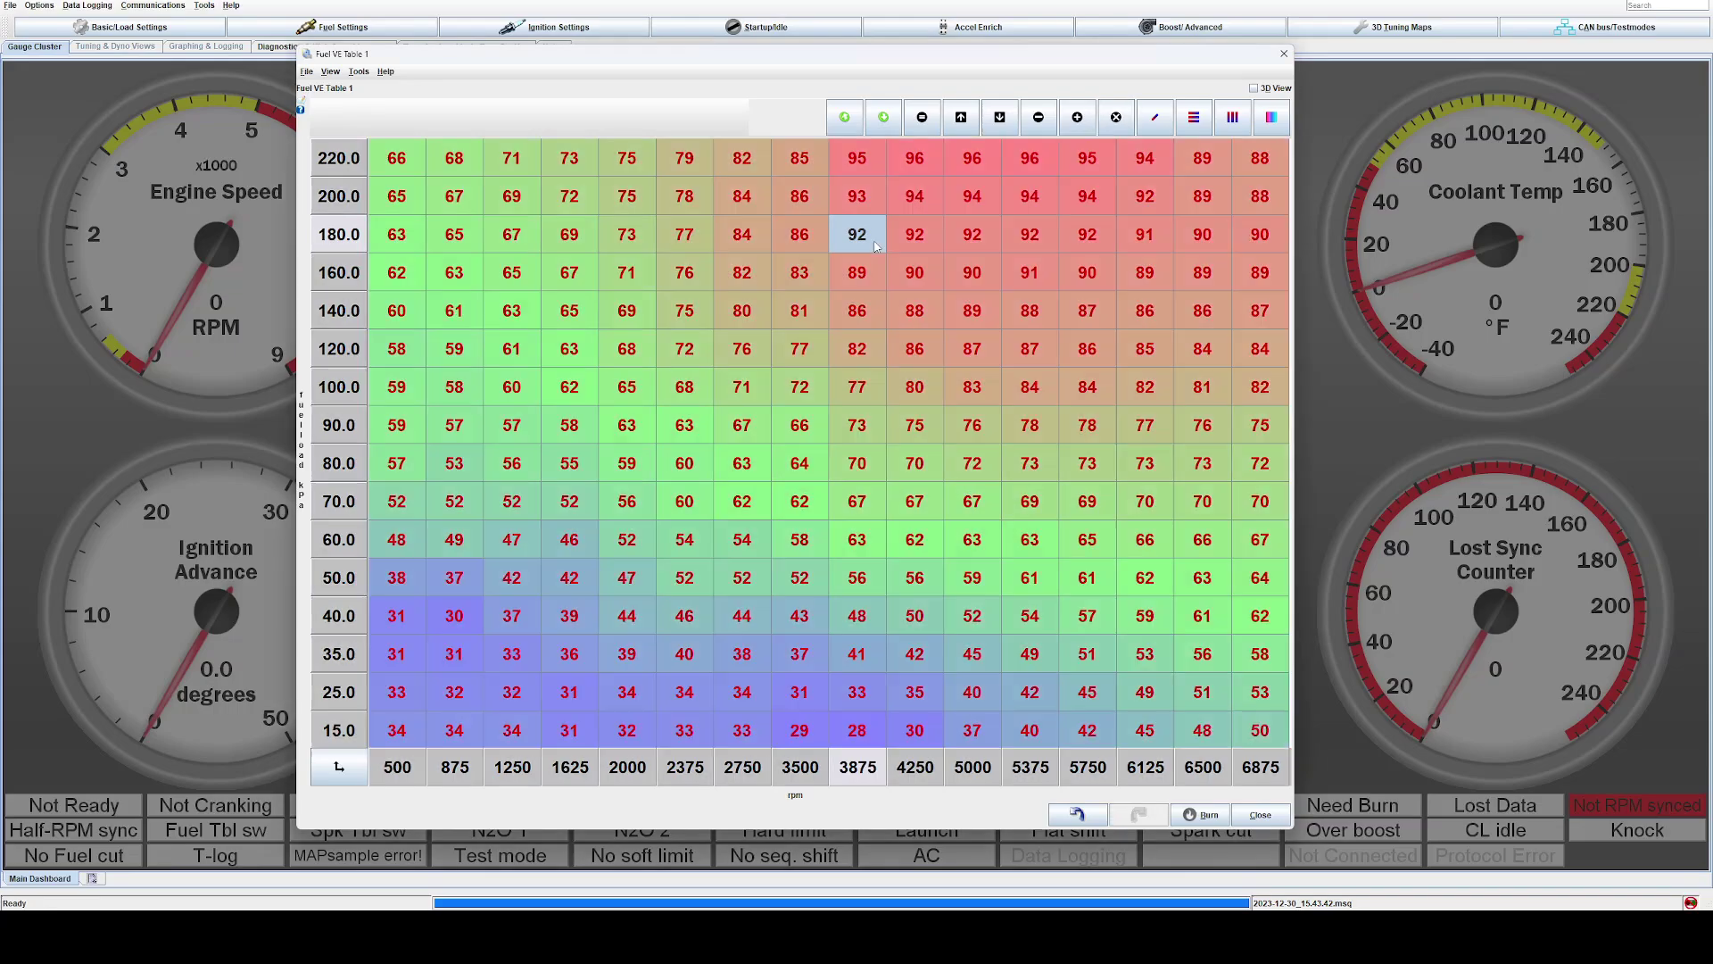
{"action": "left_click_drag", "start_coordinate": [874, 242], "coordinate": [1074, 235]}
{"action": "left_click_drag", "start_coordinate": [871, 247], "coordinate": [1078, 243]}
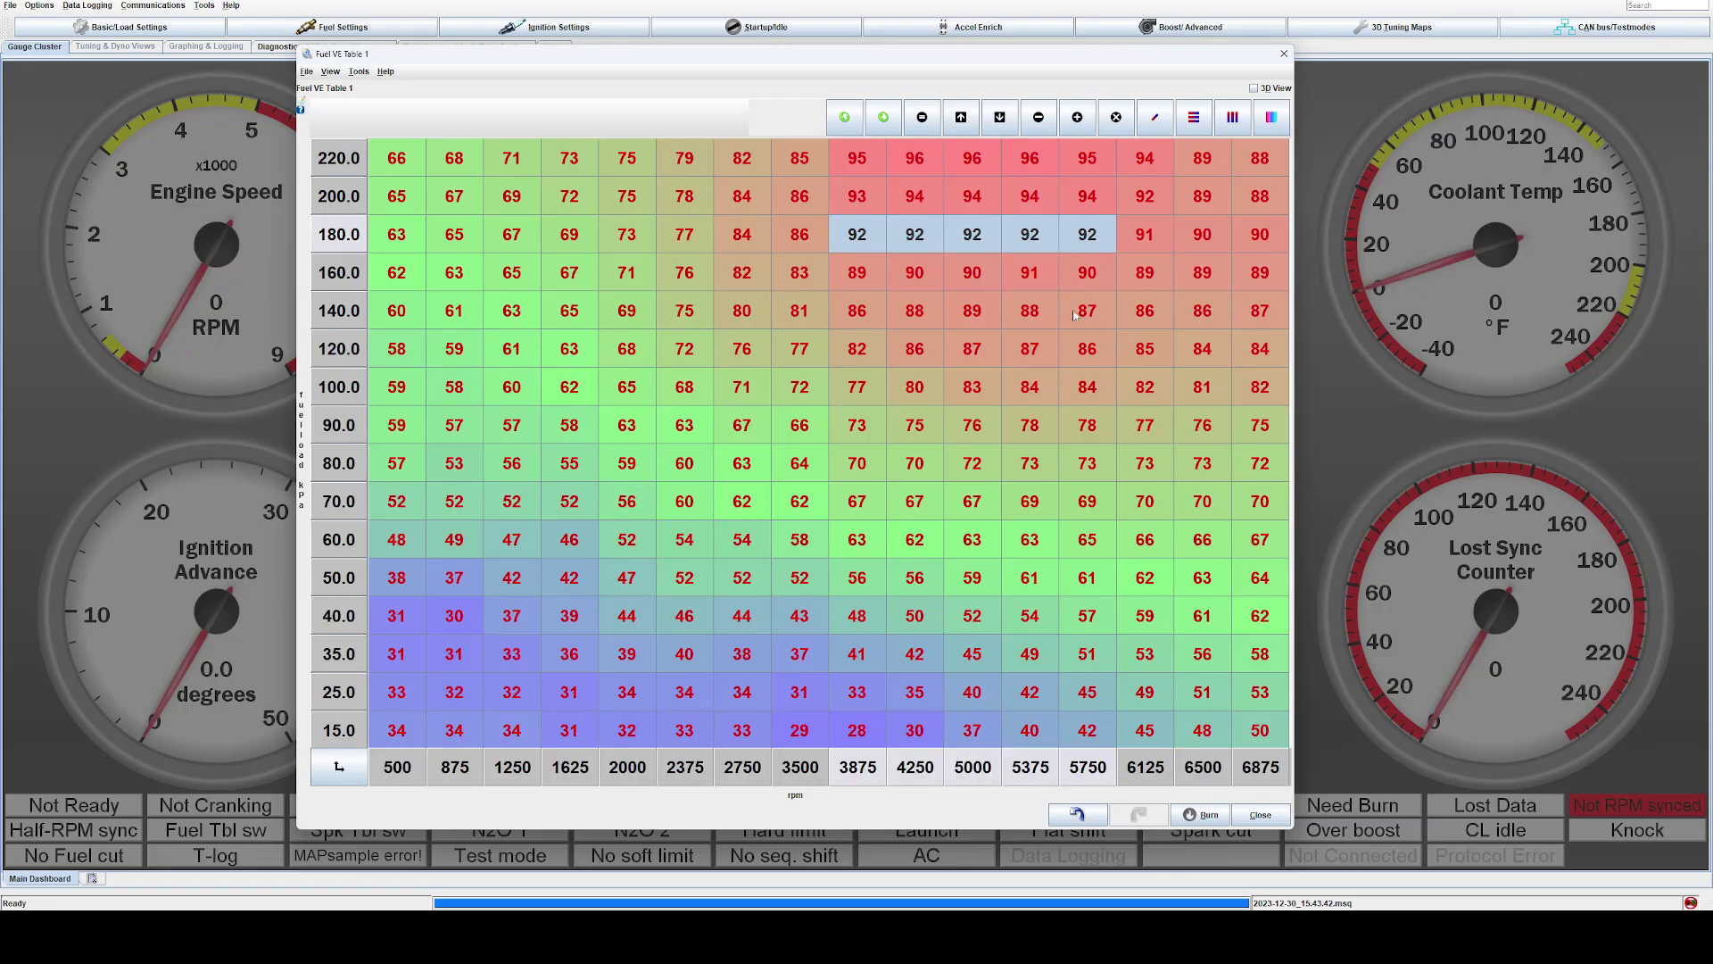
{"action": "left_click", "coordinate": [972, 501]}
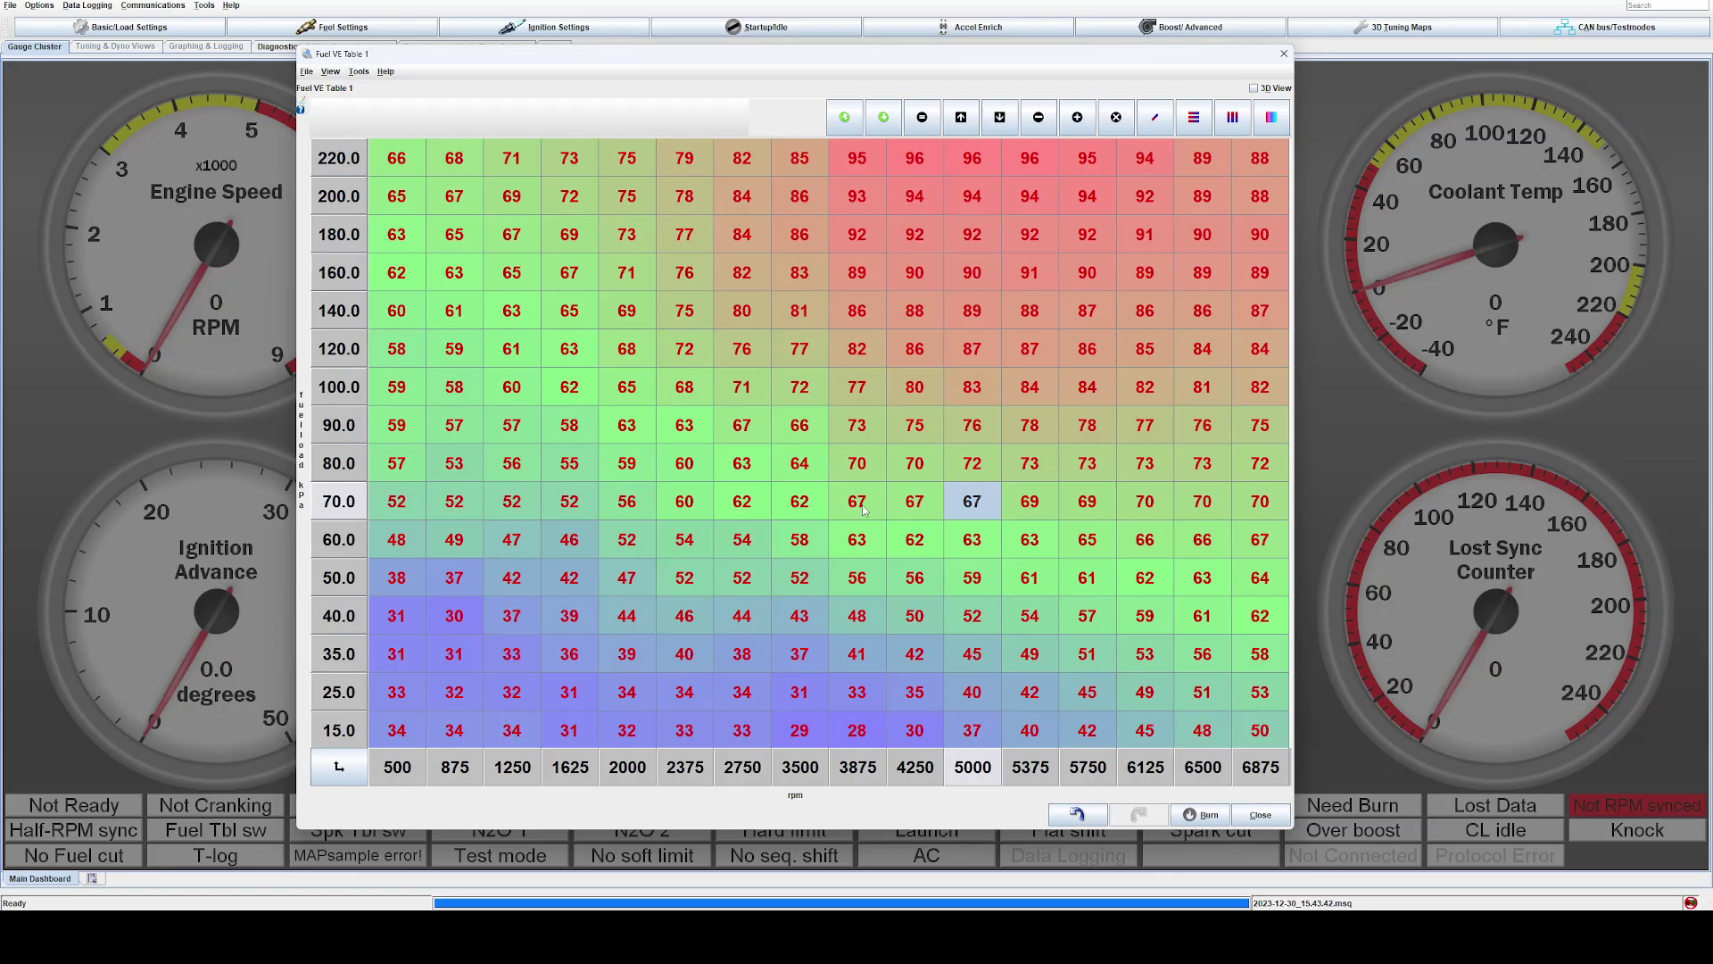
{"action": "left_click_drag", "start_coordinate": [417, 163], "coordinate": [1273, 726]}
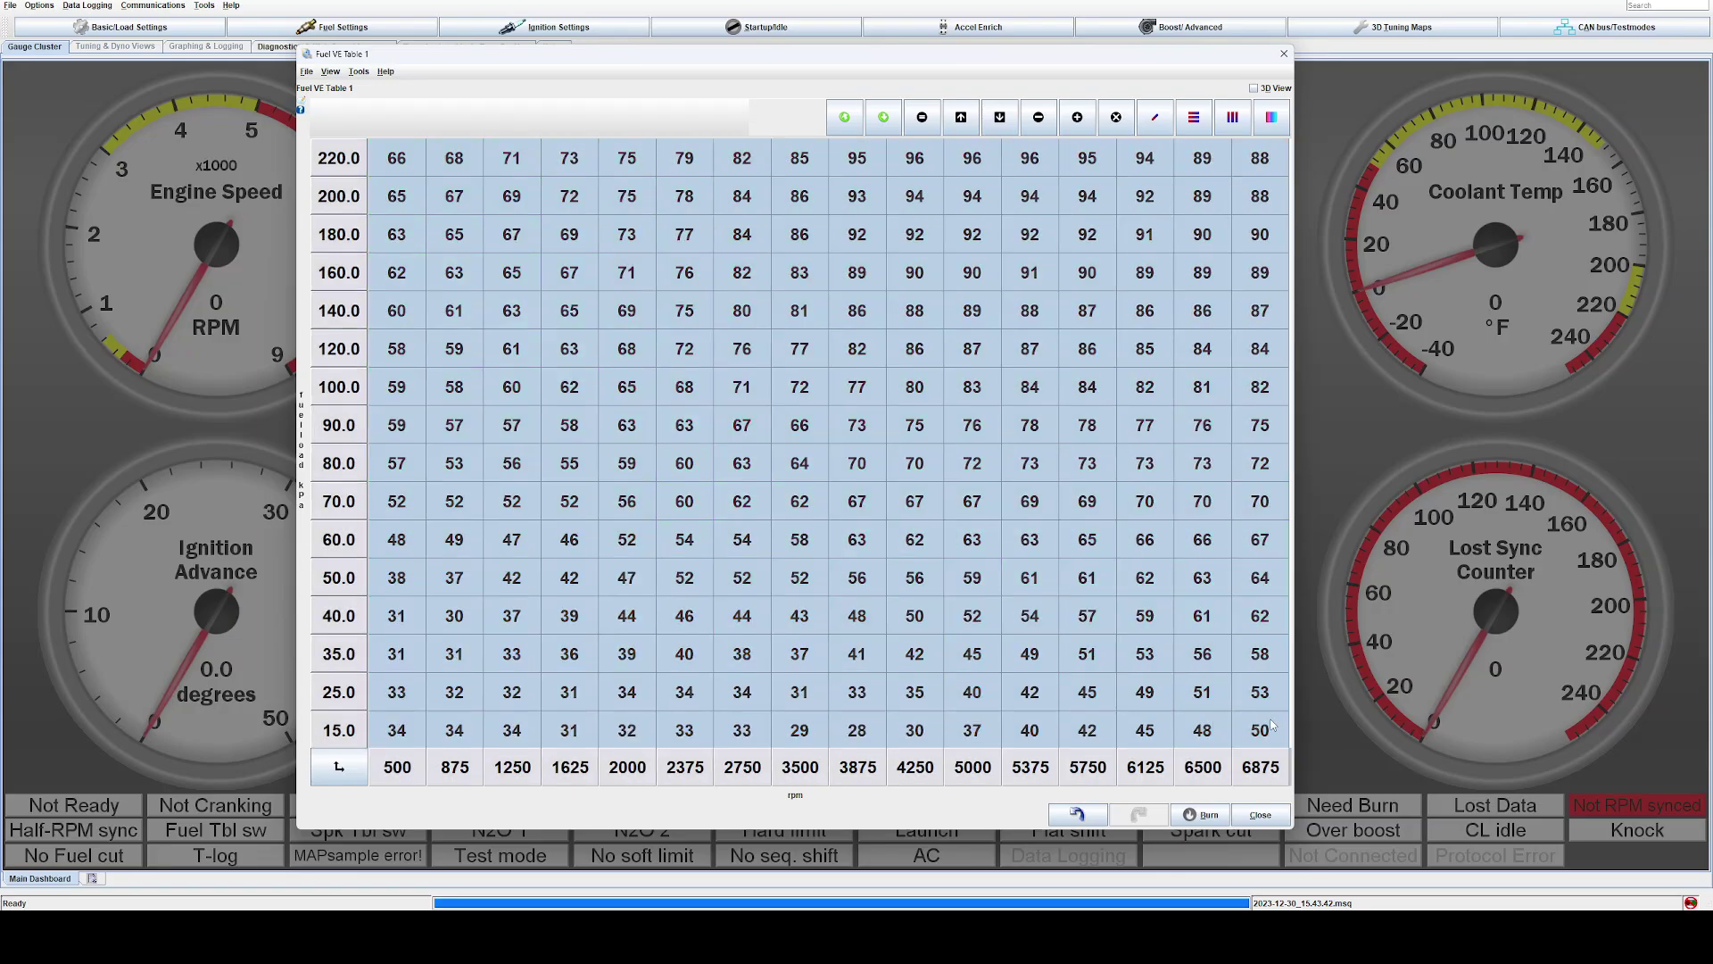
{"action": "left_click", "coordinate": [606, 339]}
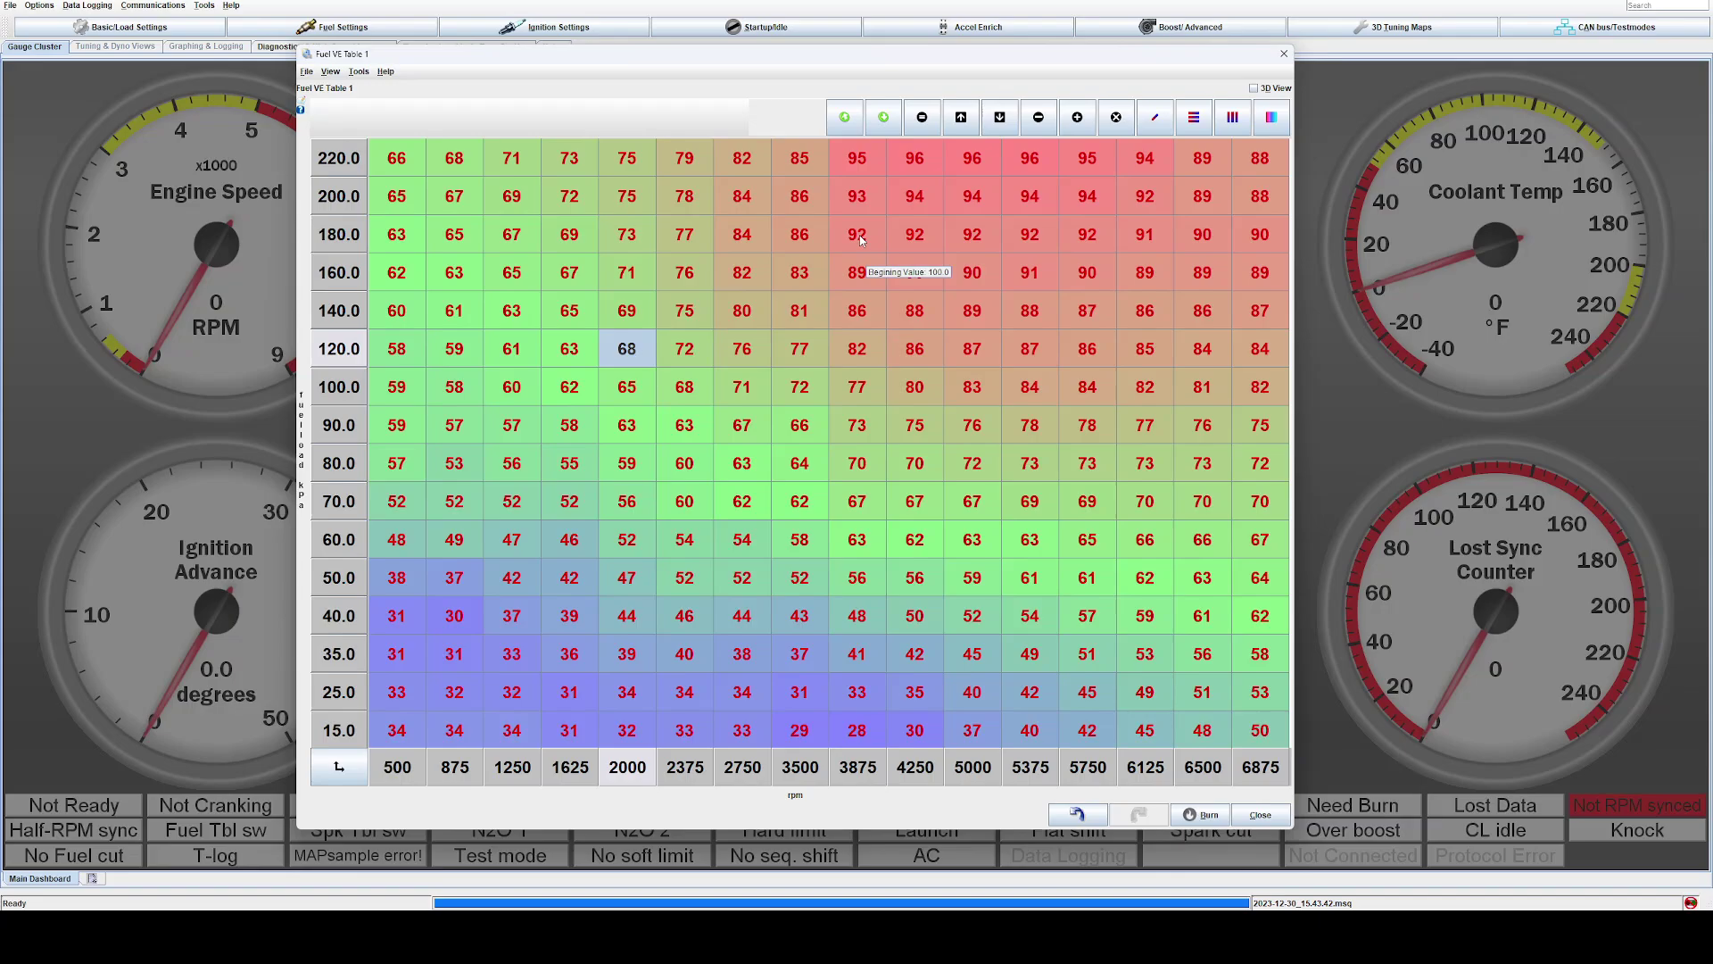
{"action": "left_click", "coordinate": [391, 157]}
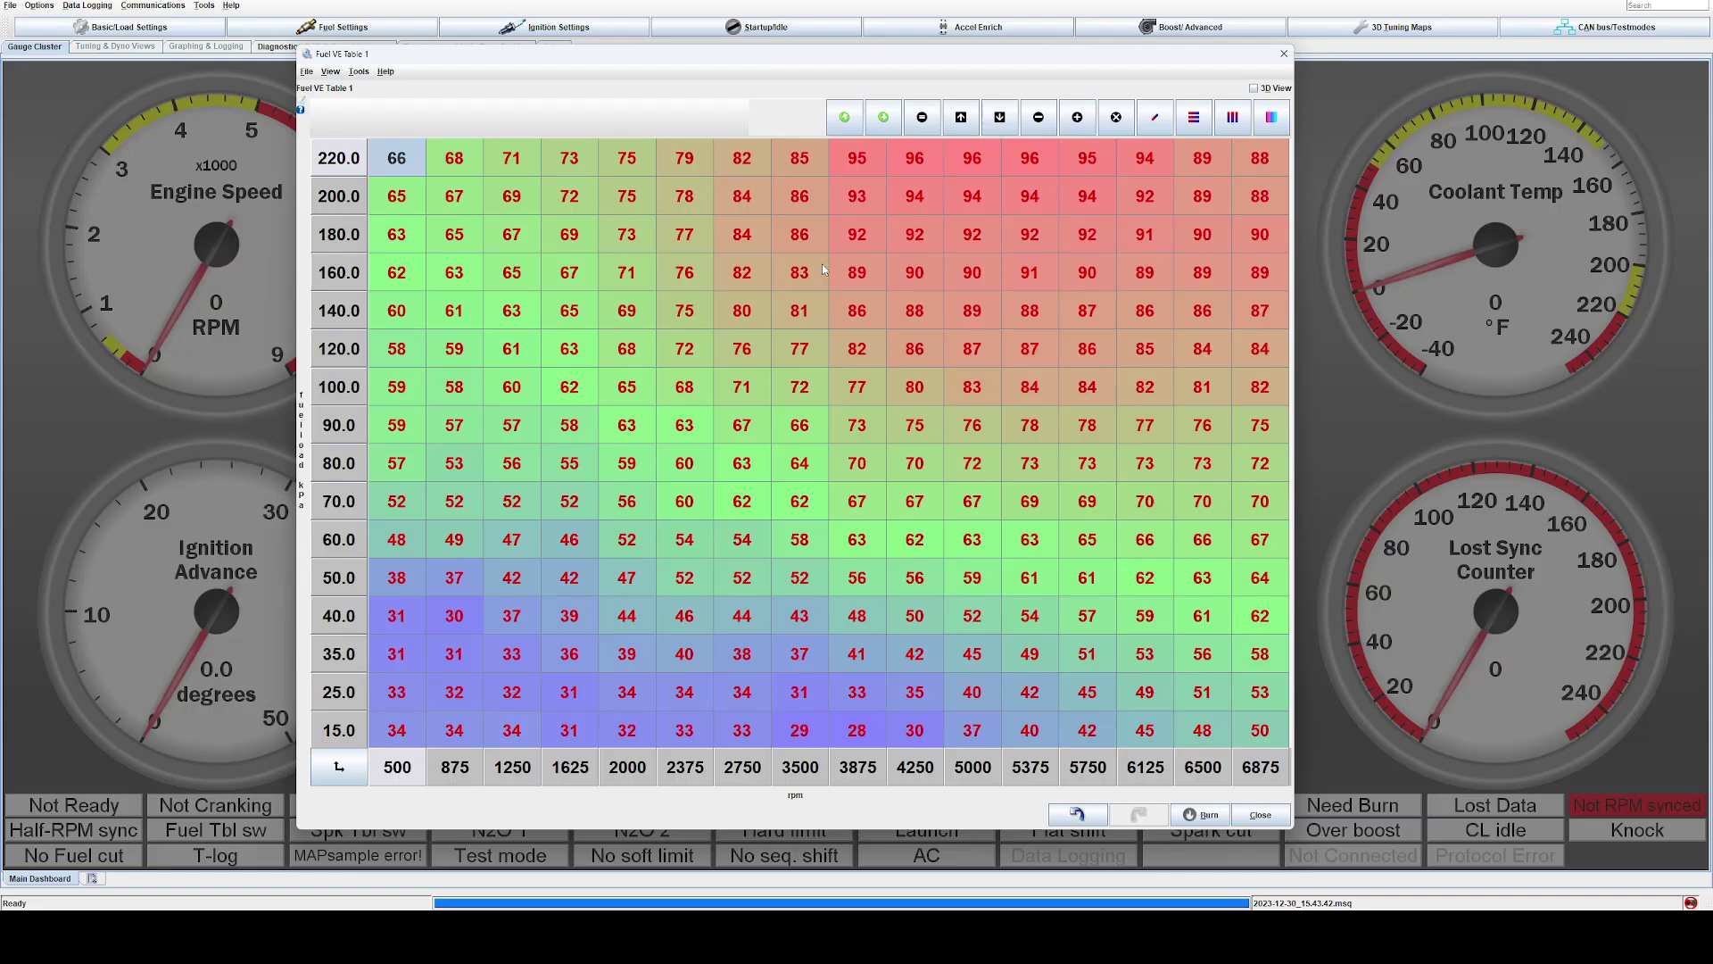
{"action": "left_click", "coordinate": [1266, 162]}
{"action": "left_click", "coordinate": [420, 159]}
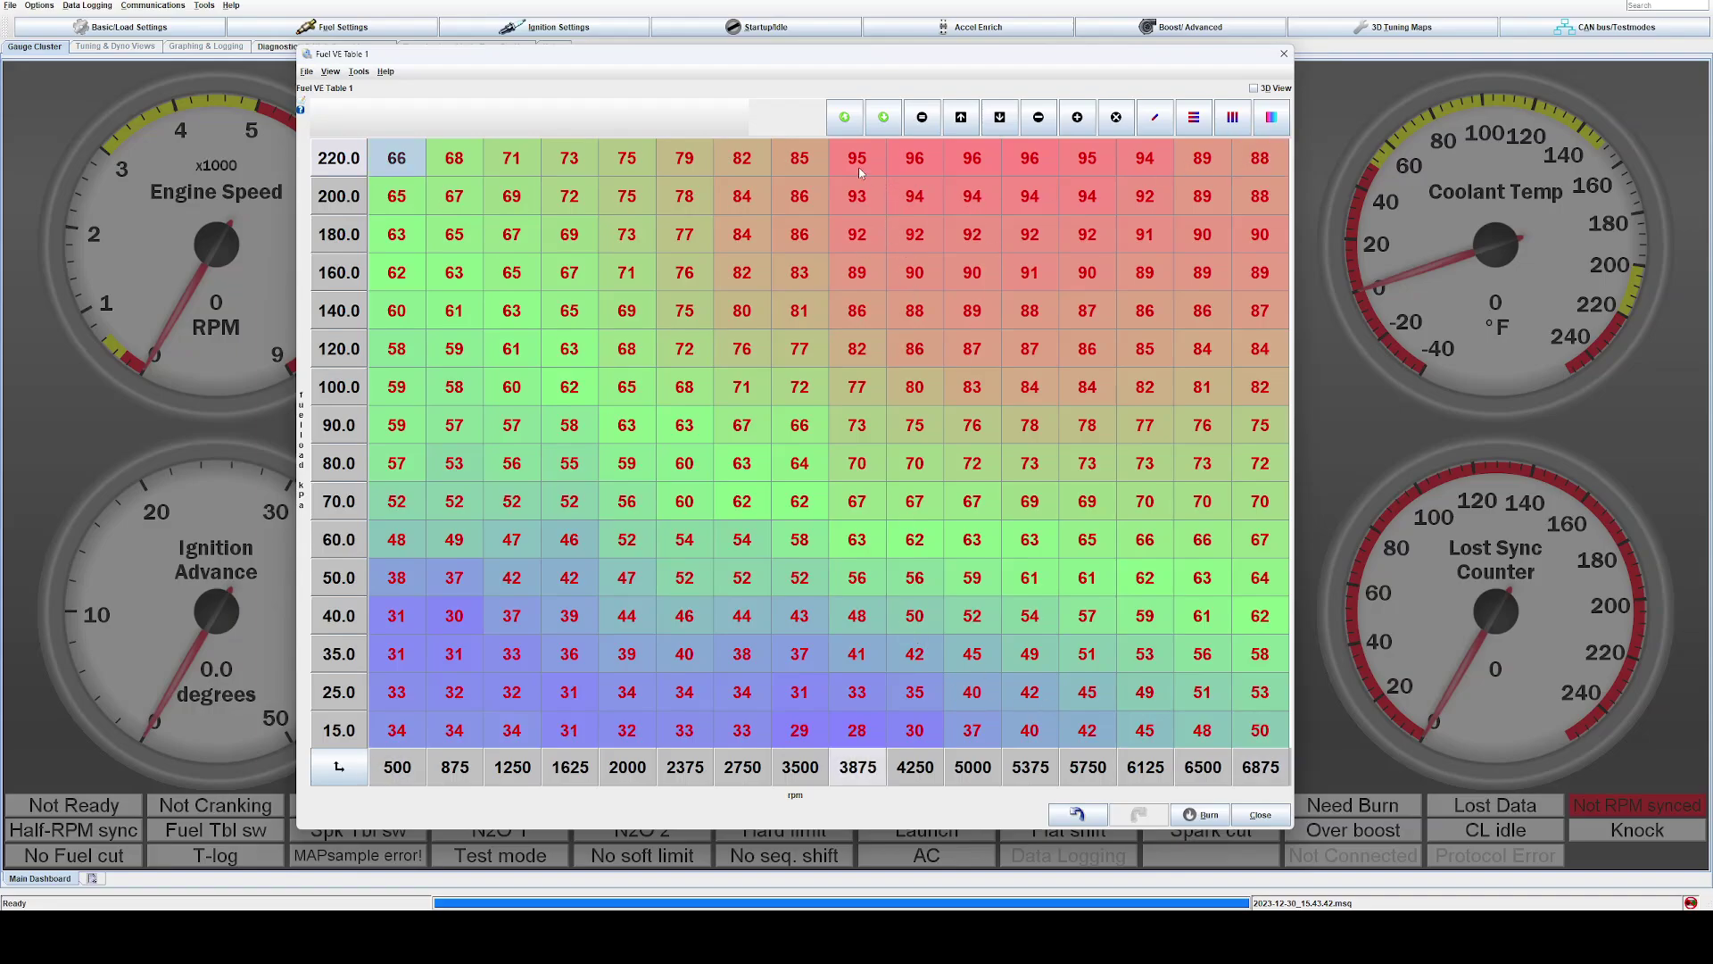
Select the 160.0 kPa / 4250 rpm cell and apply a Scale Cells multiplier of 1.
{"action": "left_click_drag", "start_coordinate": [858, 168], "coordinate": [1260, 463]}
{"action": "left_click", "coordinate": [918, 287]}
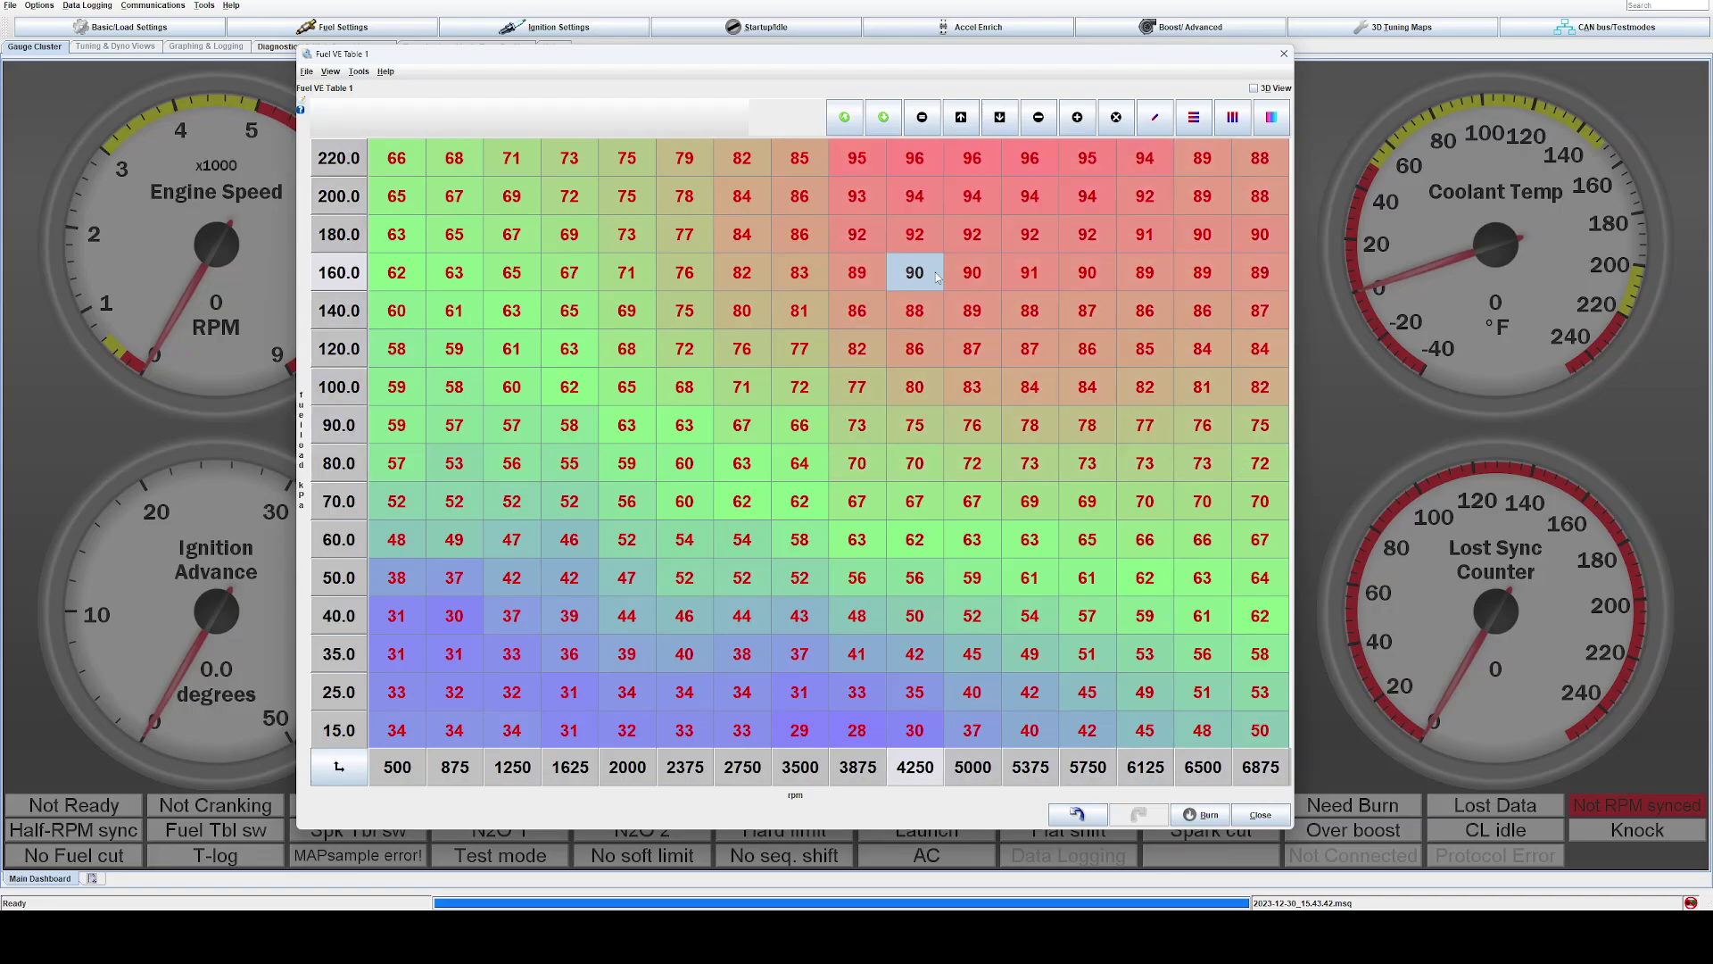
{"action": "left_click", "coordinate": [1117, 117]}
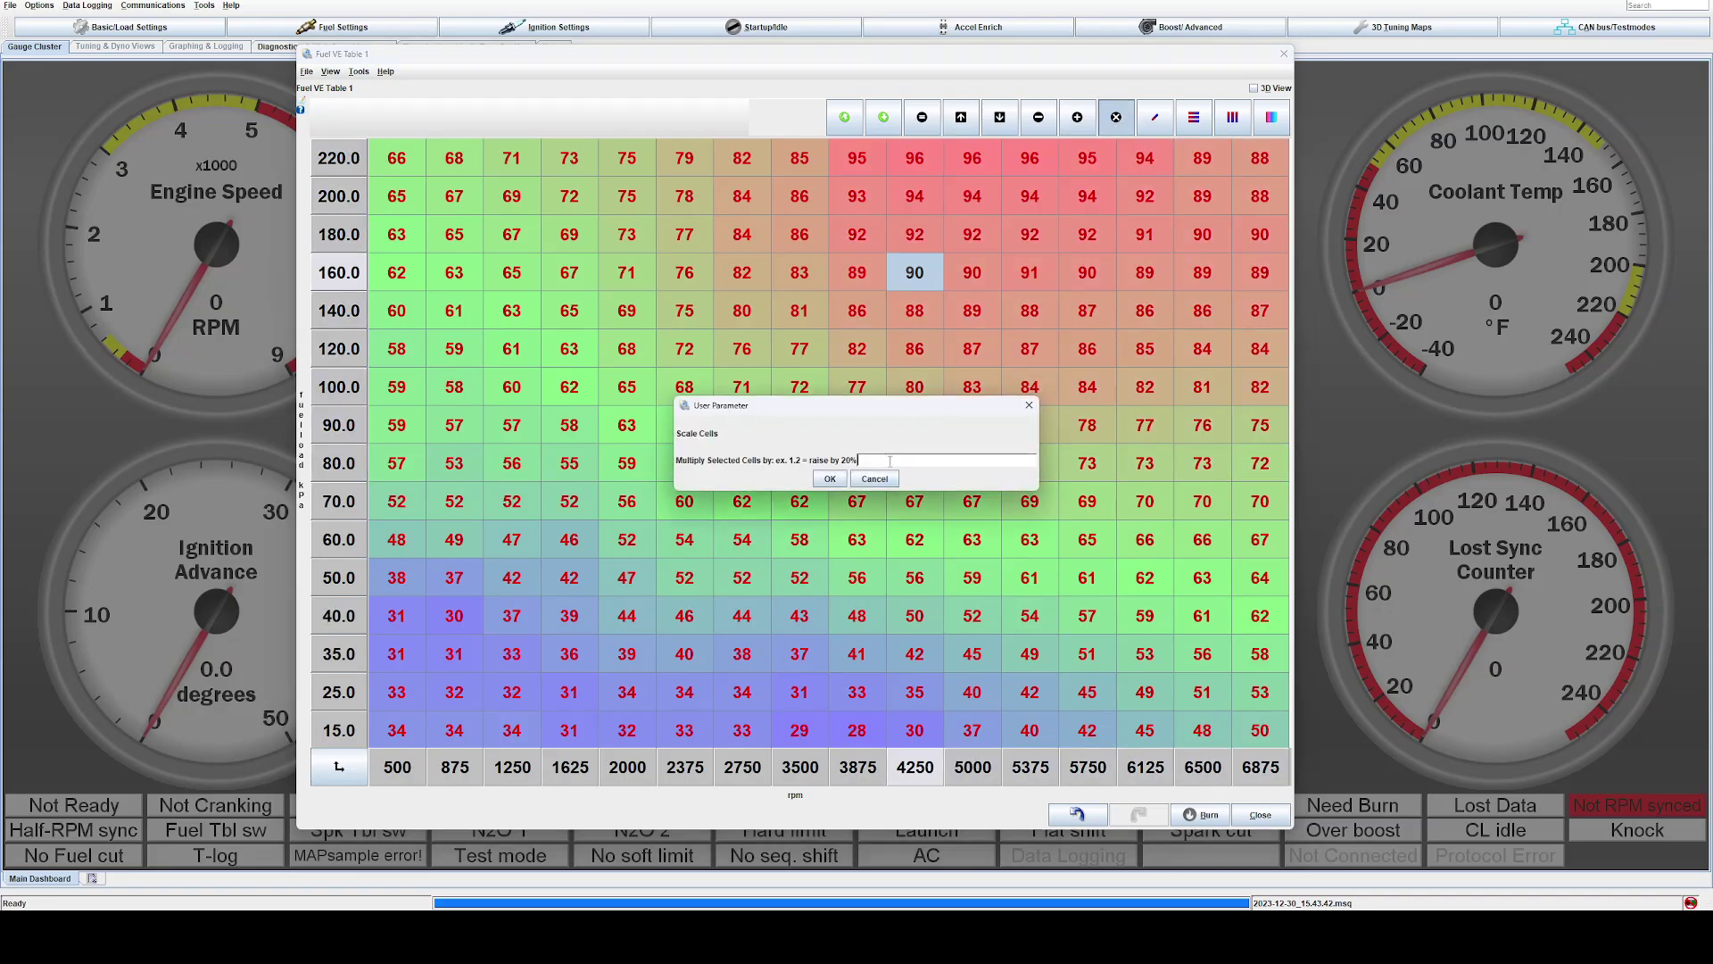
{"action": "type", "text": "1.3"}
{"action": "key", "text": "Return"}
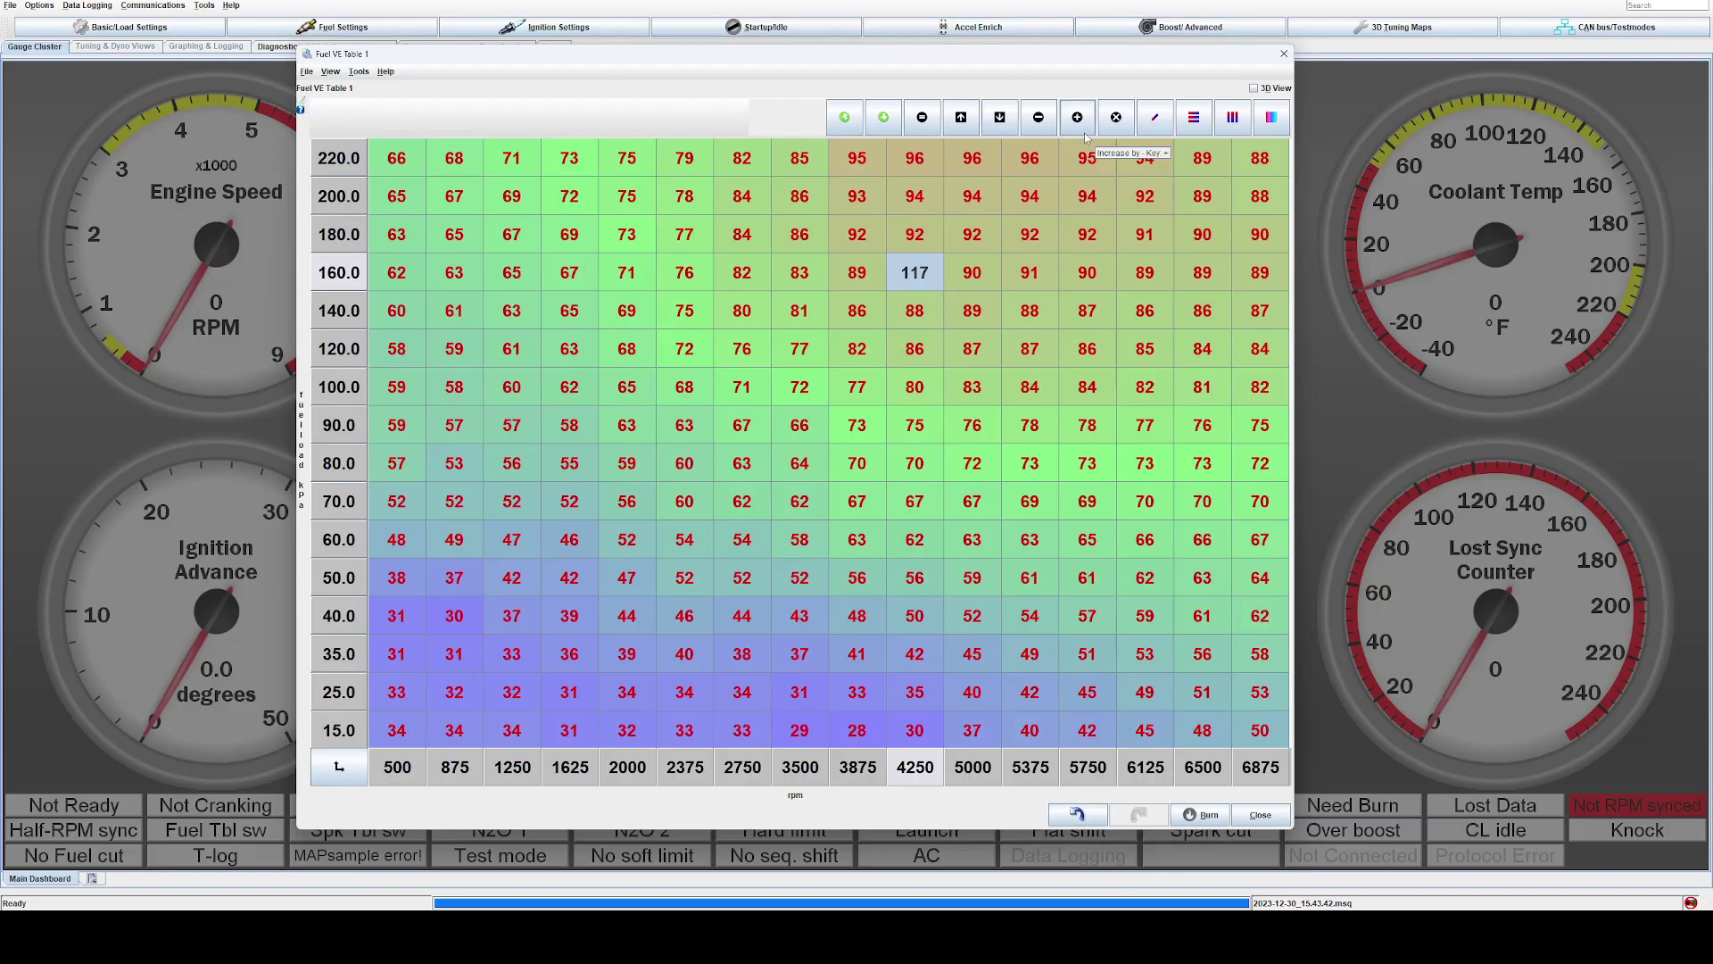
Undo both scalings, including the 0.92 trim, and check the 90.0/4250 and 220.0/500 cells.
{"action": "left_click", "coordinate": [1094, 815]}
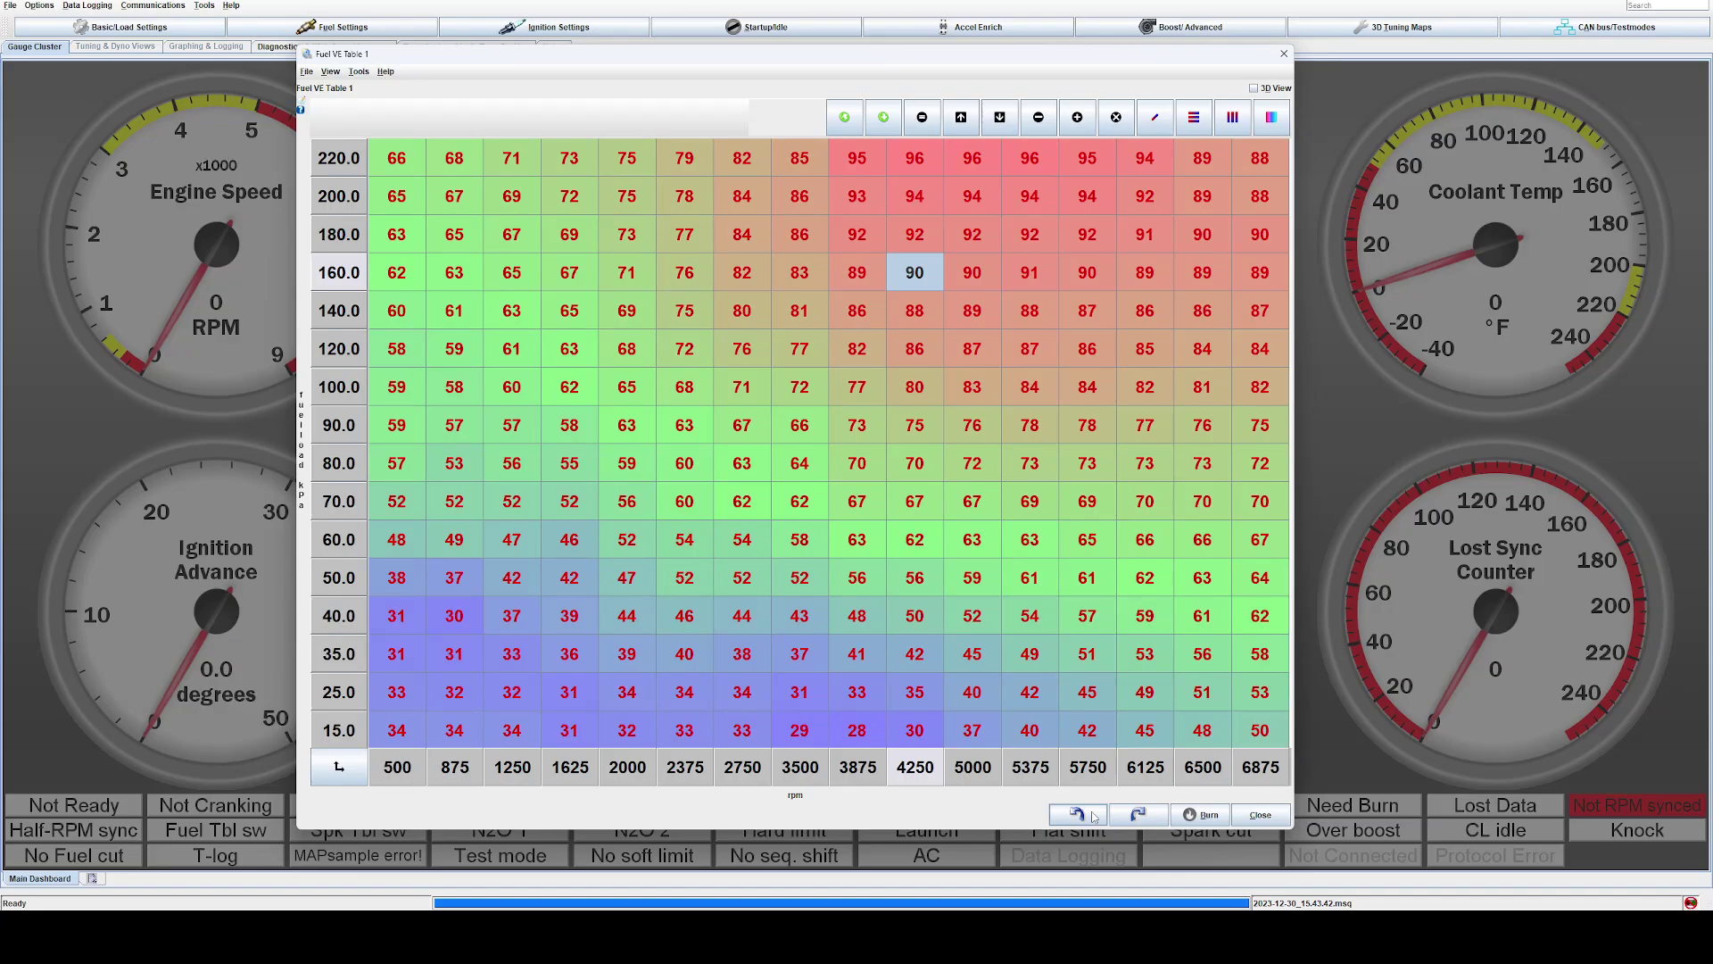
{"action": "left_click", "coordinate": [1094, 816]}
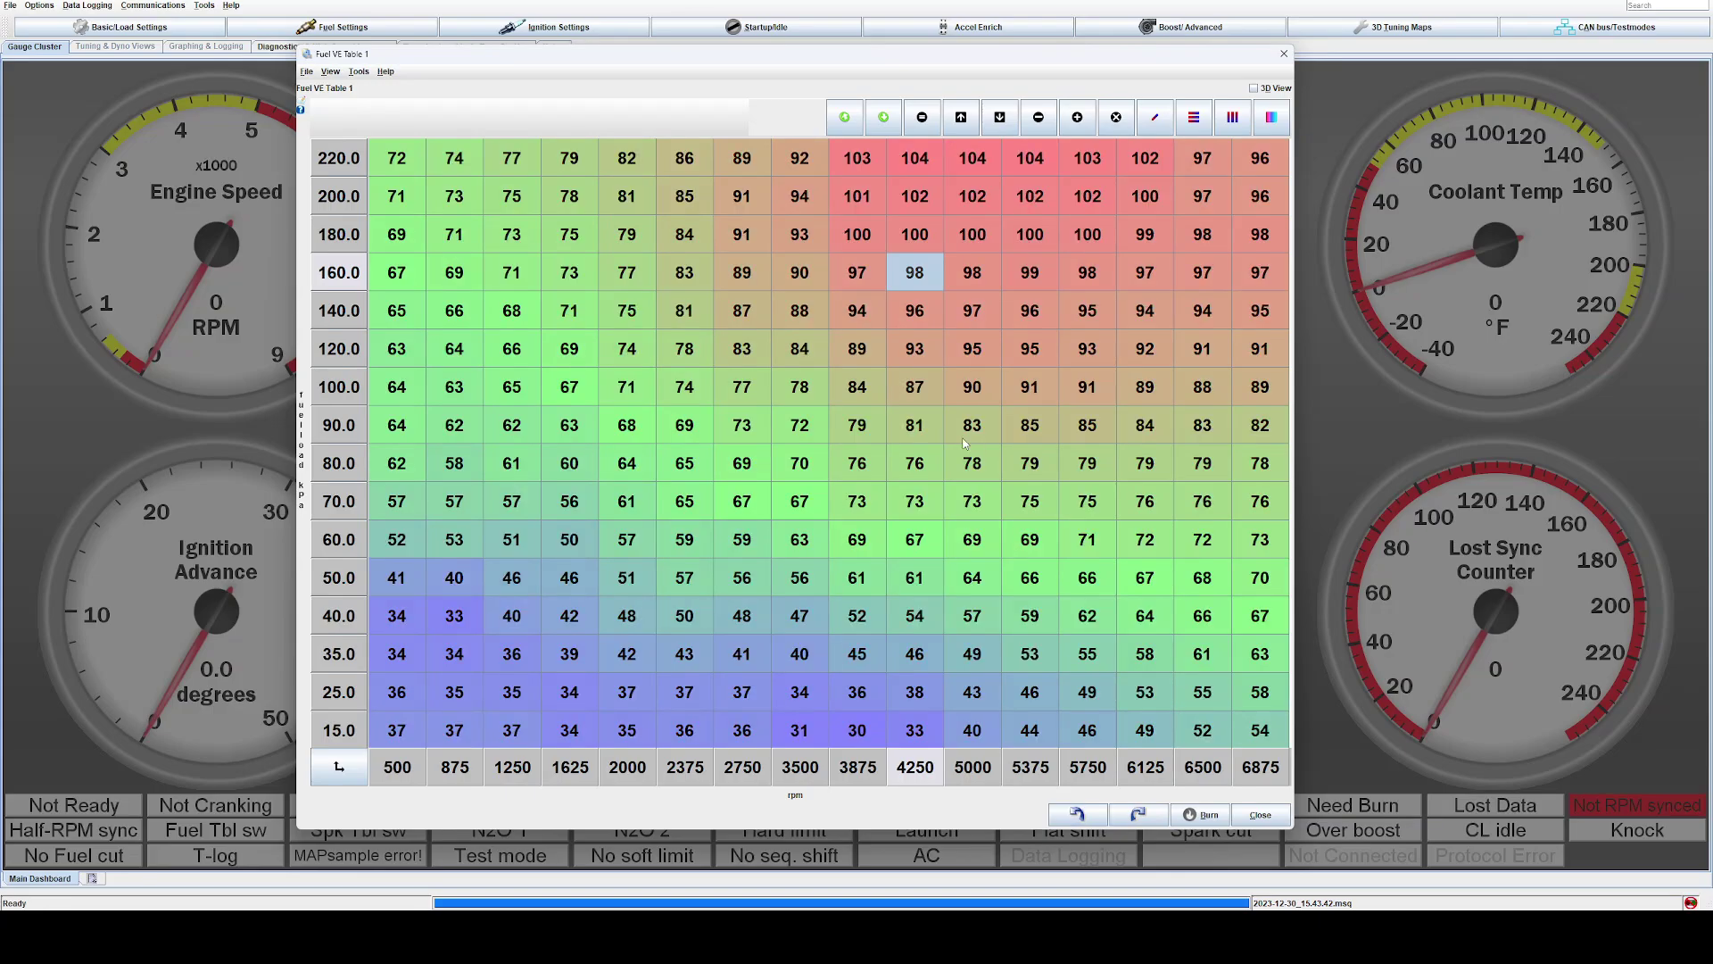
{"action": "left_click", "coordinate": [916, 426]}
{"action": "left_click", "coordinate": [415, 159]}
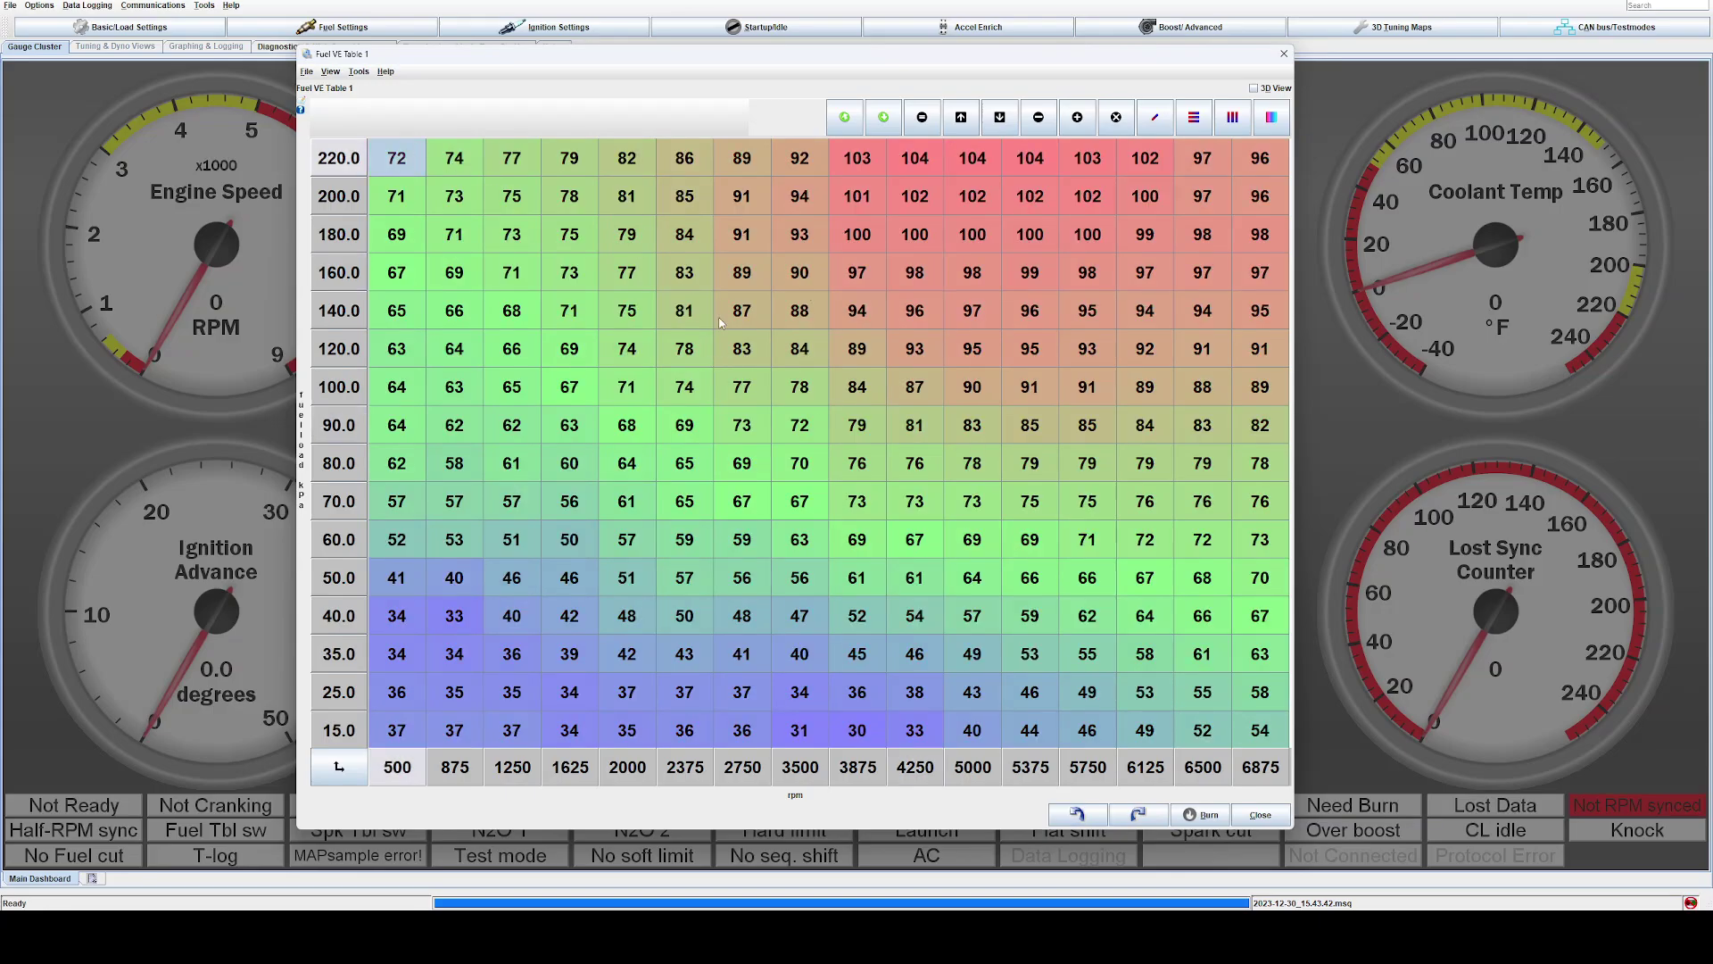